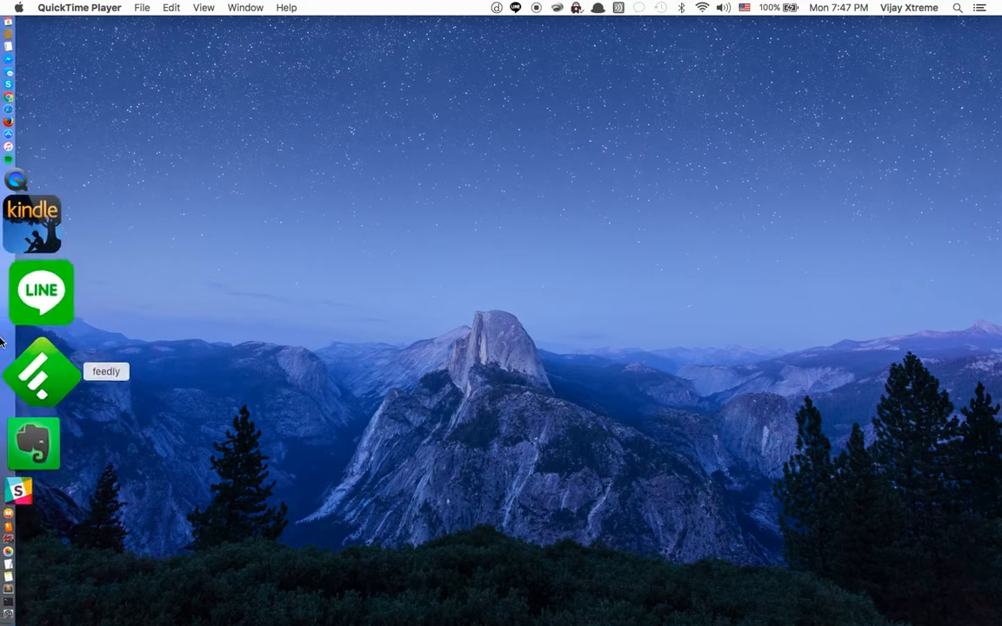
- Launch Terminal from the Dock and drag the bash window around until it sits centrally
{"action": "left_click", "coordinate": [26, 461]}
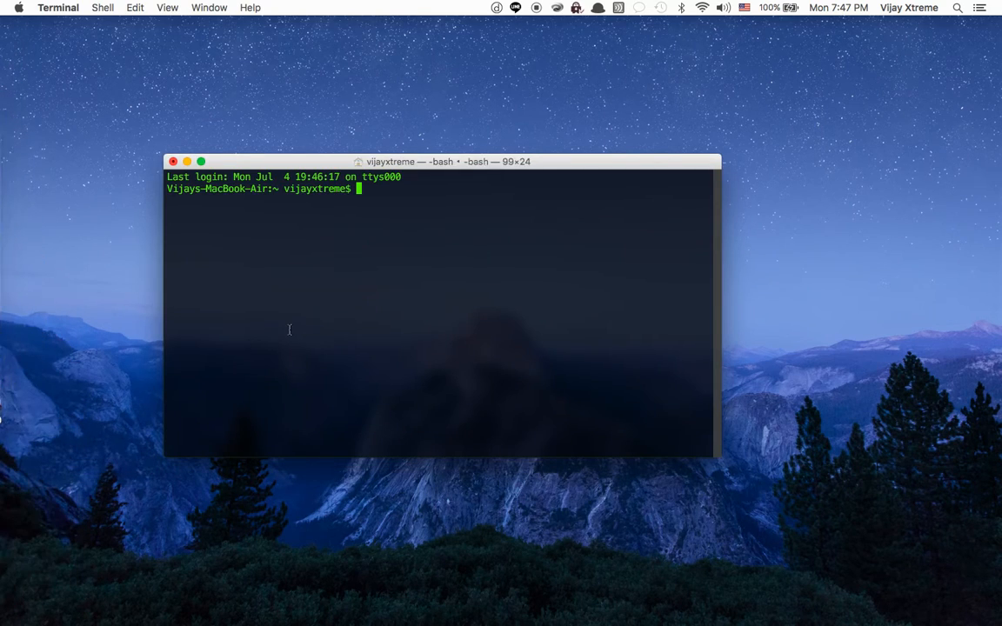
{"action": "left_click", "coordinate": [452, 224]}
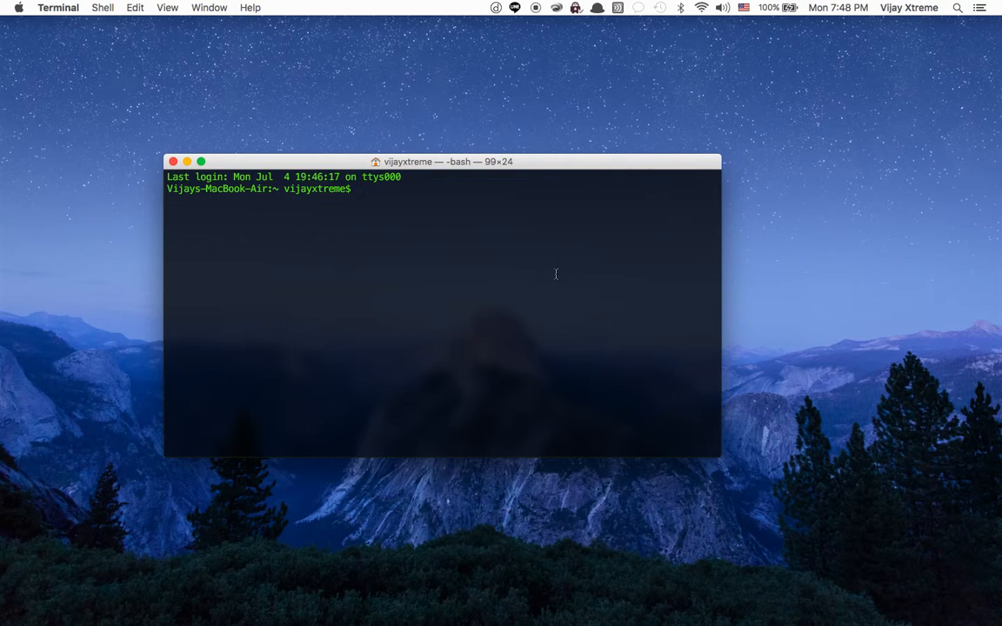
{"action": "left_click_drag", "start_coordinate": [568, 161], "coordinate": [630, 95]}
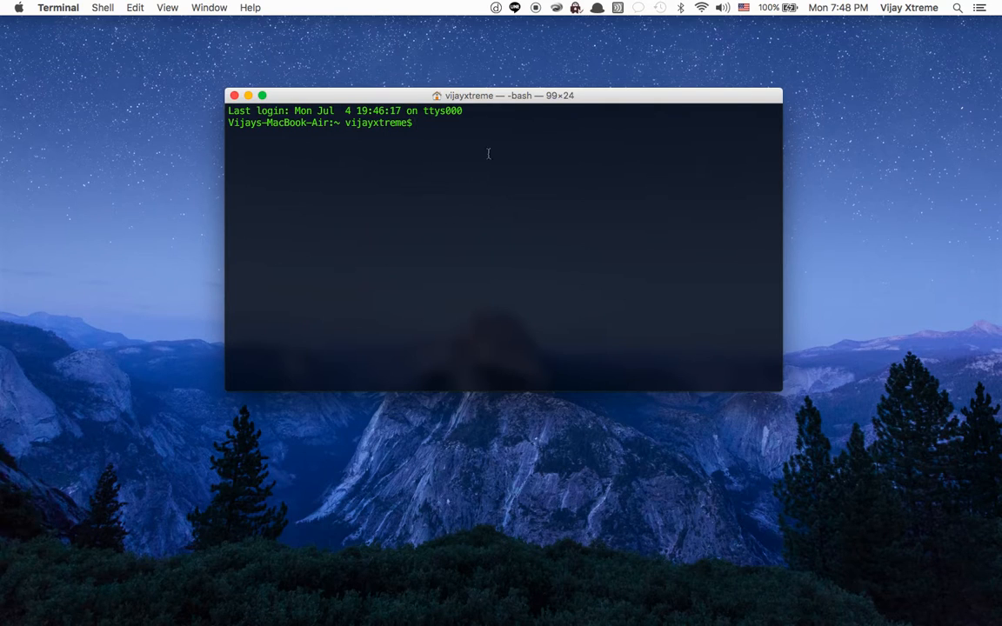
{"action": "left_click_drag", "start_coordinate": [367, 110], "coordinate": [292, 206]}
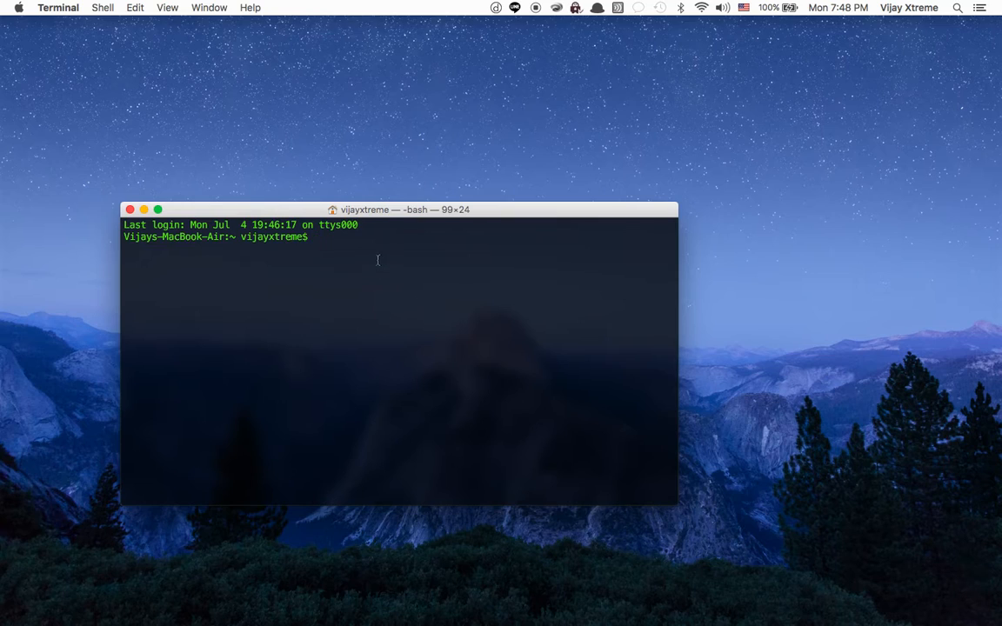
{"action": "left_click", "coordinate": [535, 214]}
{"action": "left_click_drag", "start_coordinate": [535, 214], "coordinate": [586, 139]}
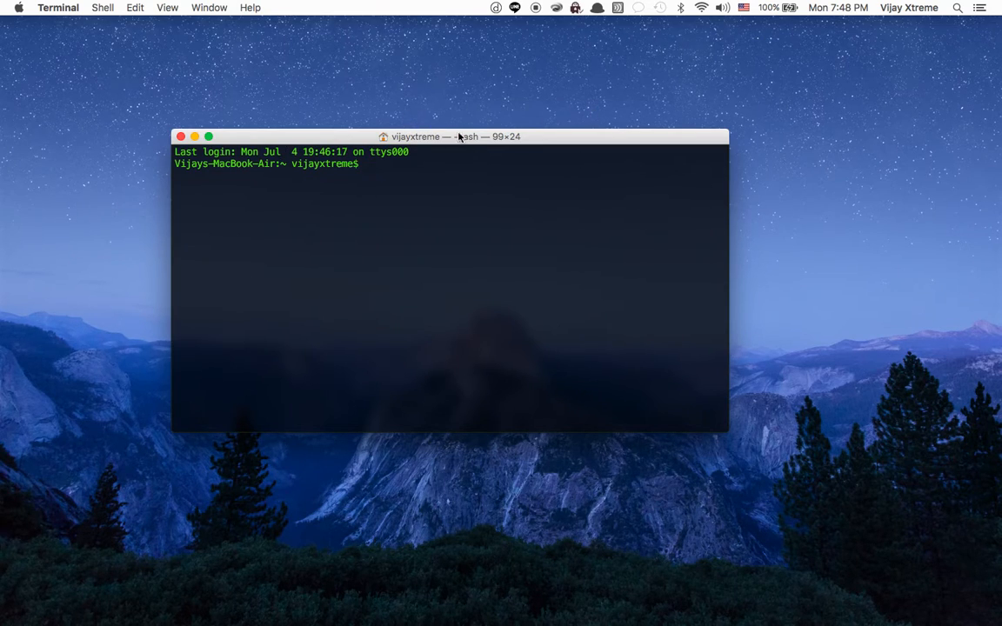
{"action": "left_click", "coordinate": [543, 137]}
{"action": "mouse_move", "coordinate": [2, 74]}
{"action": "left_click", "coordinate": [344, 139]}
{"action": "left_click_drag", "start_coordinate": [344, 139], "coordinate": [430, 224]}
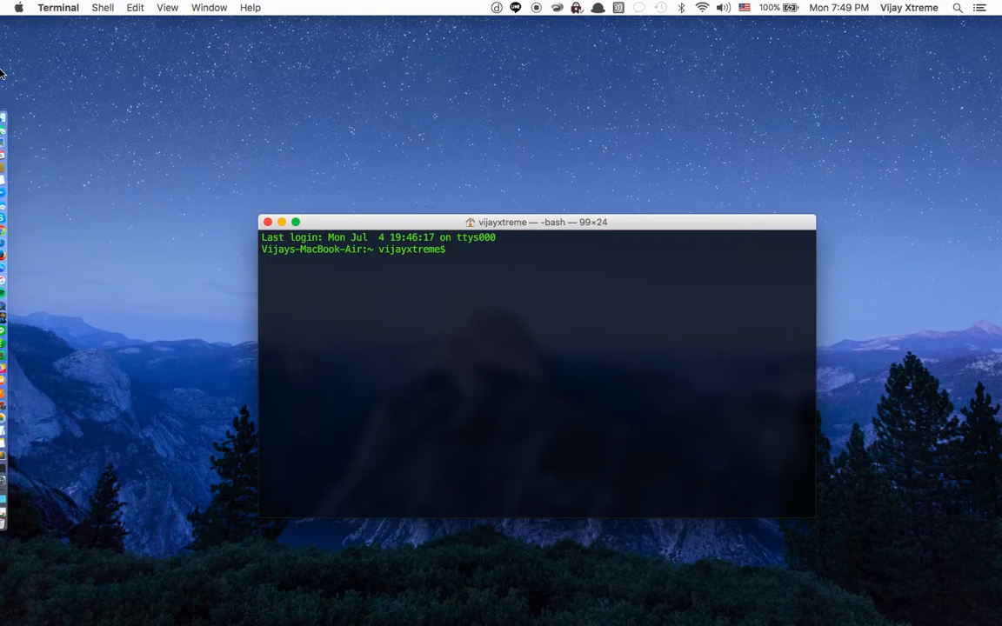
{"action": "left_click", "coordinate": [2, 120]}
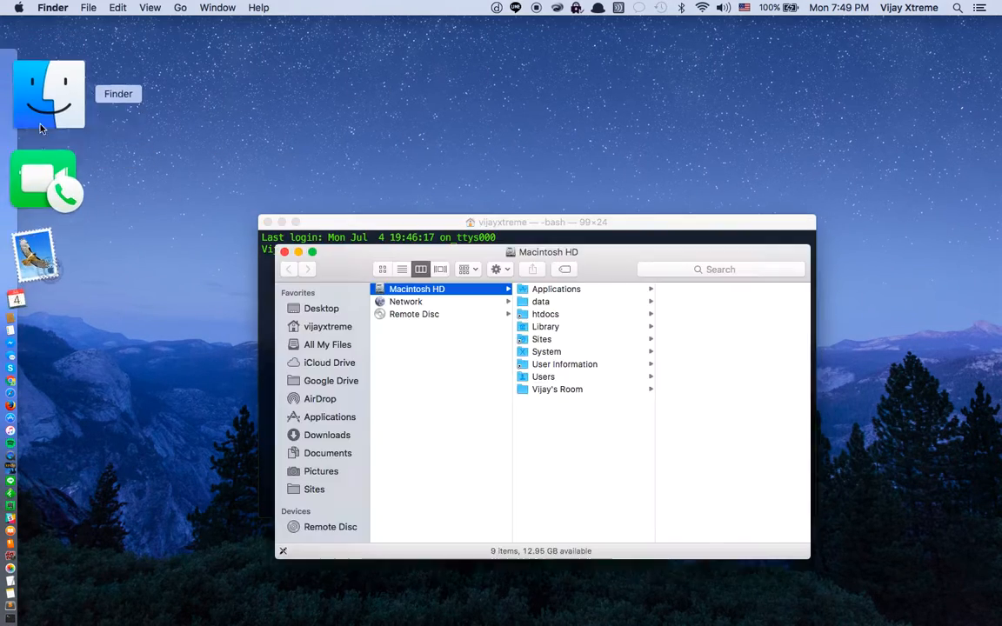
{"action": "left_click", "coordinate": [557, 388]}
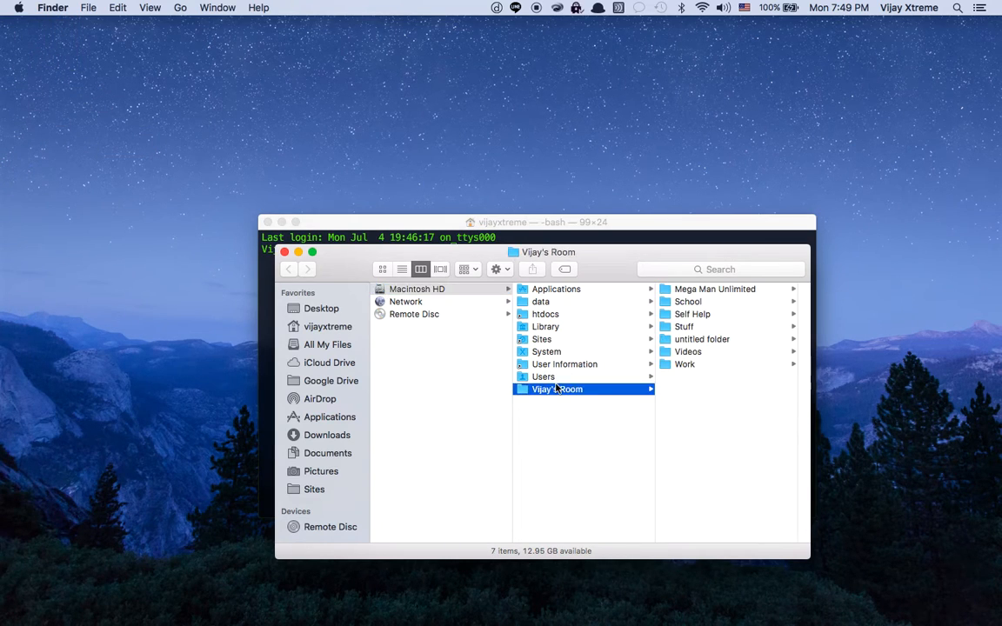
{"action": "left_click", "coordinate": [709, 344]}
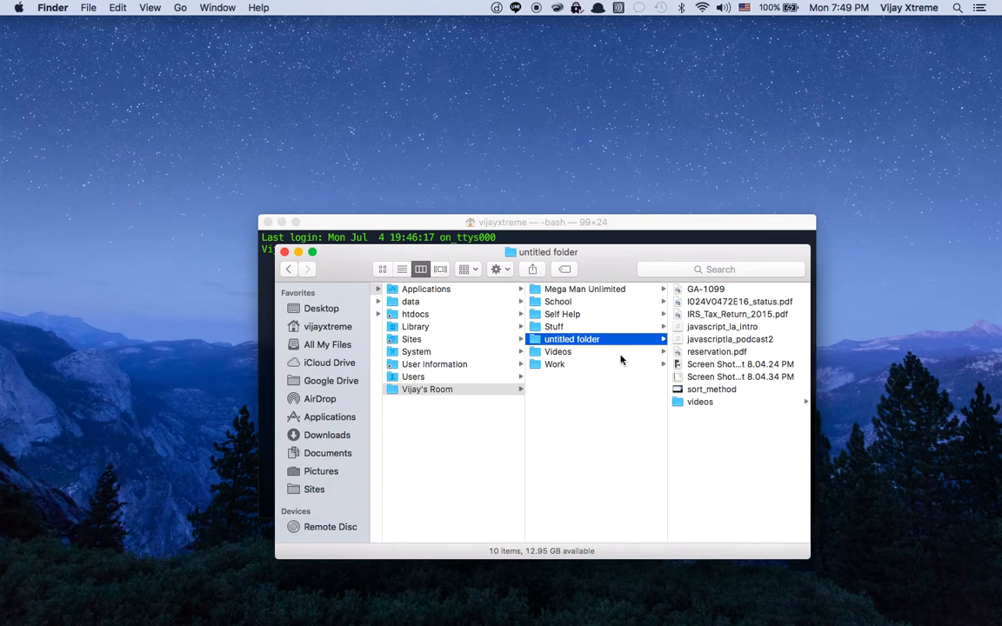
{"action": "left_click", "coordinate": [407, 389]}
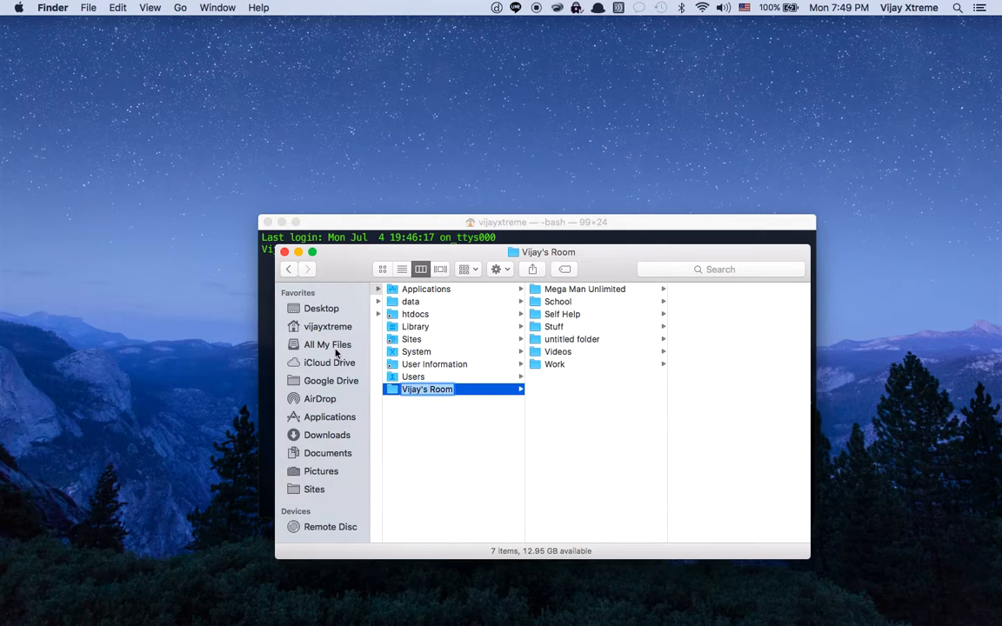
{"action": "left_click_drag", "start_coordinate": [351, 260], "coordinate": [135, 113]}
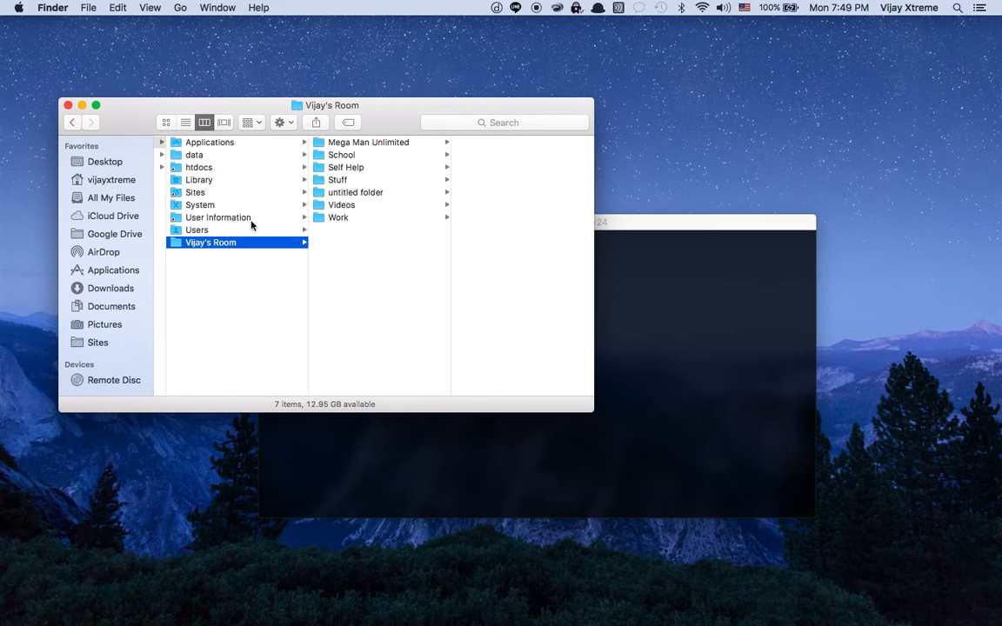
{"action": "scroll", "coordinate": [250, 221], "scroll_direction": "left", "scroll_amount": 3}
{"action": "scroll", "coordinate": [250, 224], "scroll_direction": "left", "scroll_amount": 3}
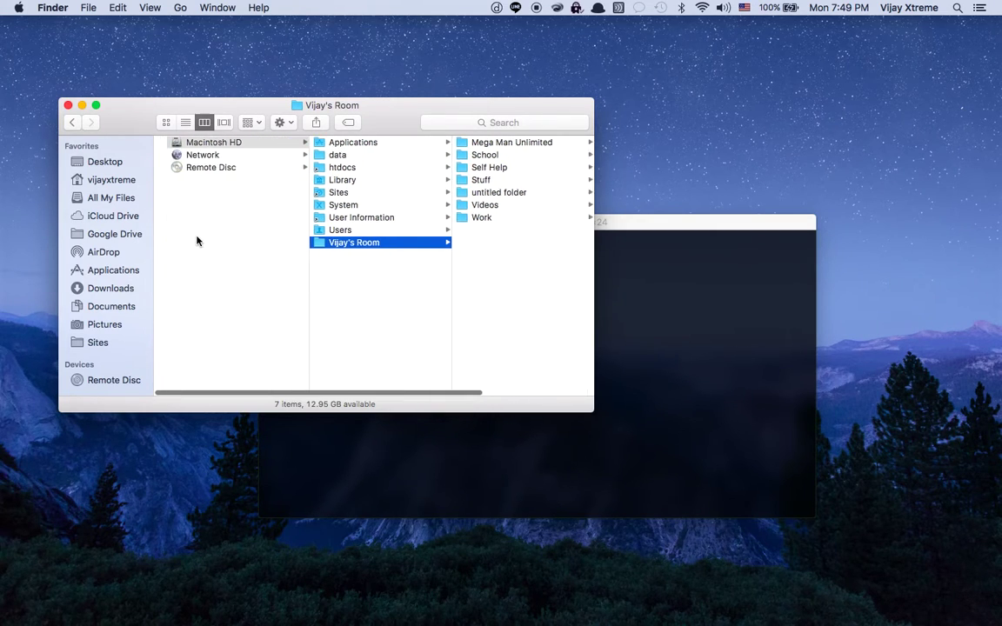
{"action": "left_click", "coordinate": [69, 105]}
{"action": "left_click", "coordinate": [513, 313]}
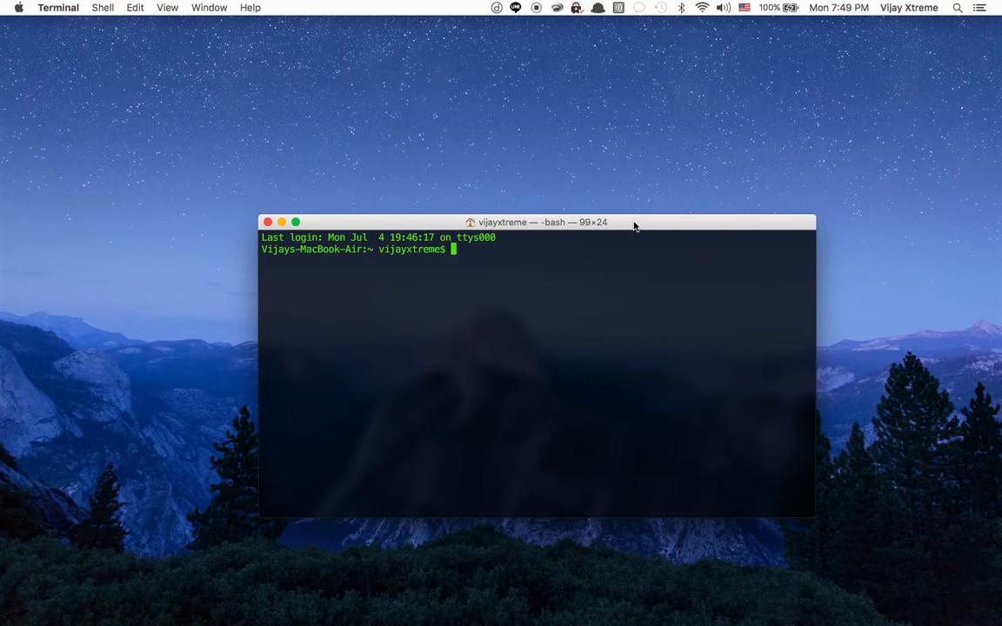
- Drag the Terminal window up and to the left on the desktop
{"action": "left_click_drag", "start_coordinate": [637, 226], "coordinate": [566, 118]}
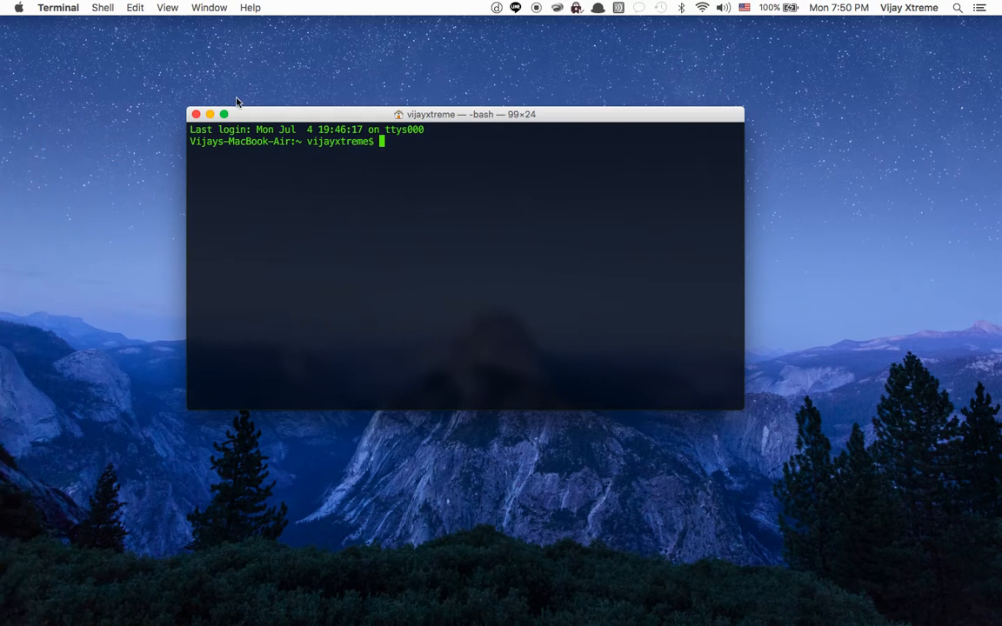
- Create a new untitled folder on the desktop via its shortcut menu
{"action": "right_click", "coordinate": [265, 68]}
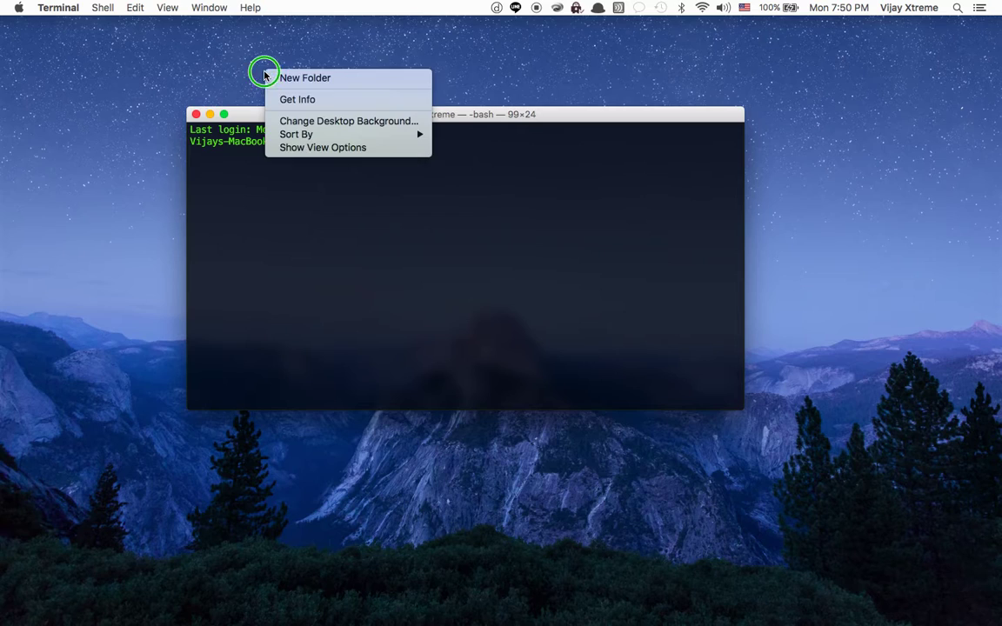
{"action": "left_click", "coordinate": [354, 80]}
{"action": "left_click", "coordinate": [962, 45]}
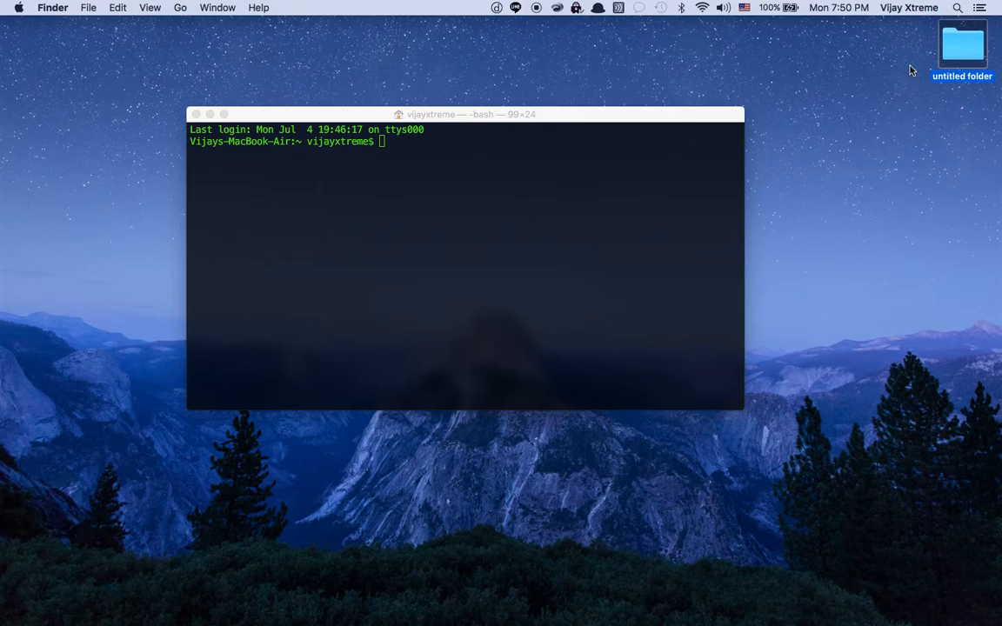
{"action": "left_click", "coordinate": [813, 61]}
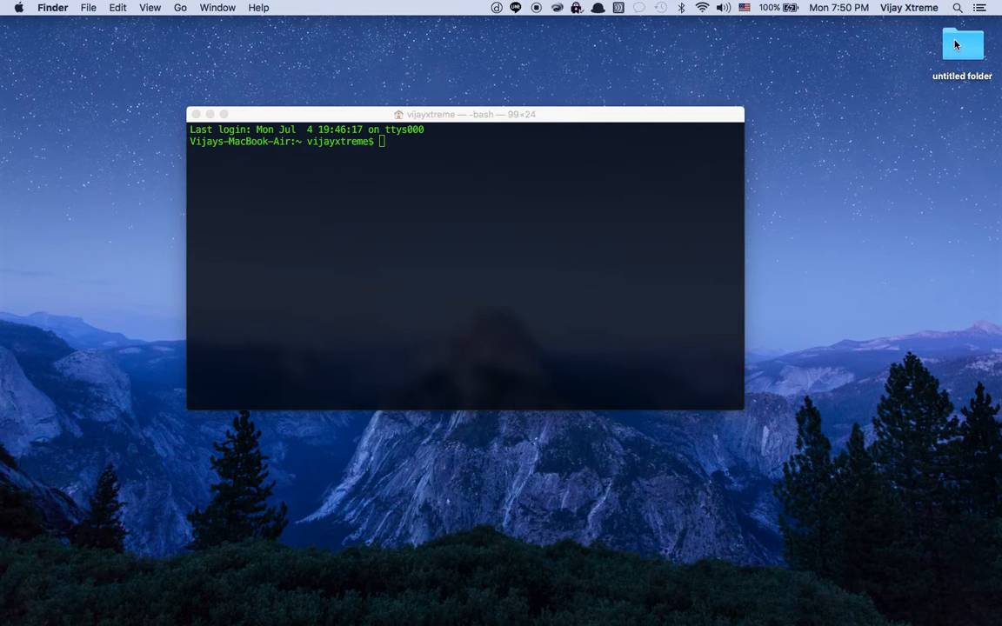
{"action": "left_click", "coordinate": [416, 257]}
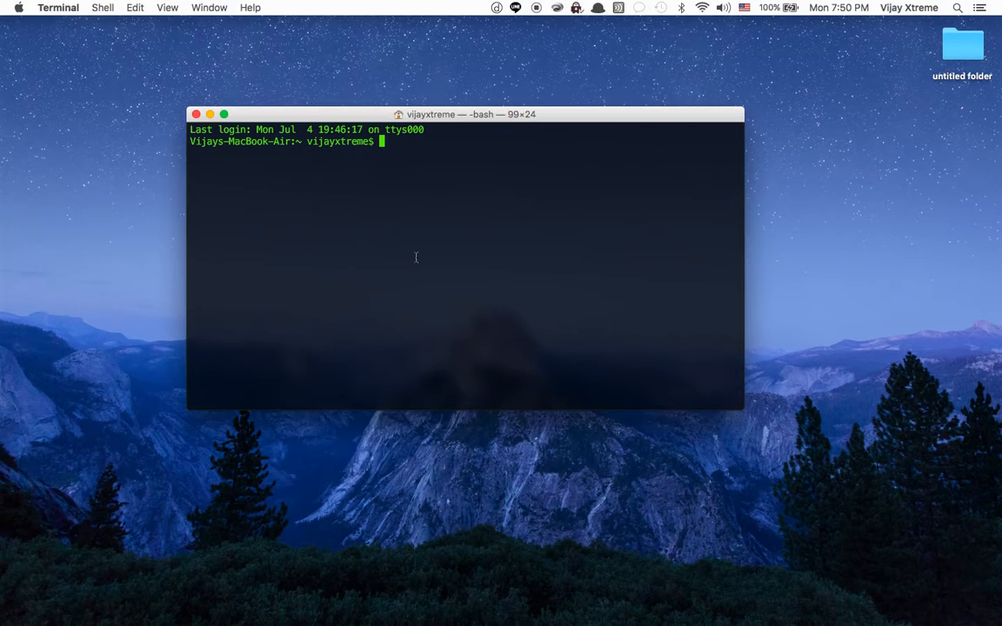
- Move the untitled folder to the Trash and close the Terminal window
{"action": "right_click", "coordinate": [955, 57]}
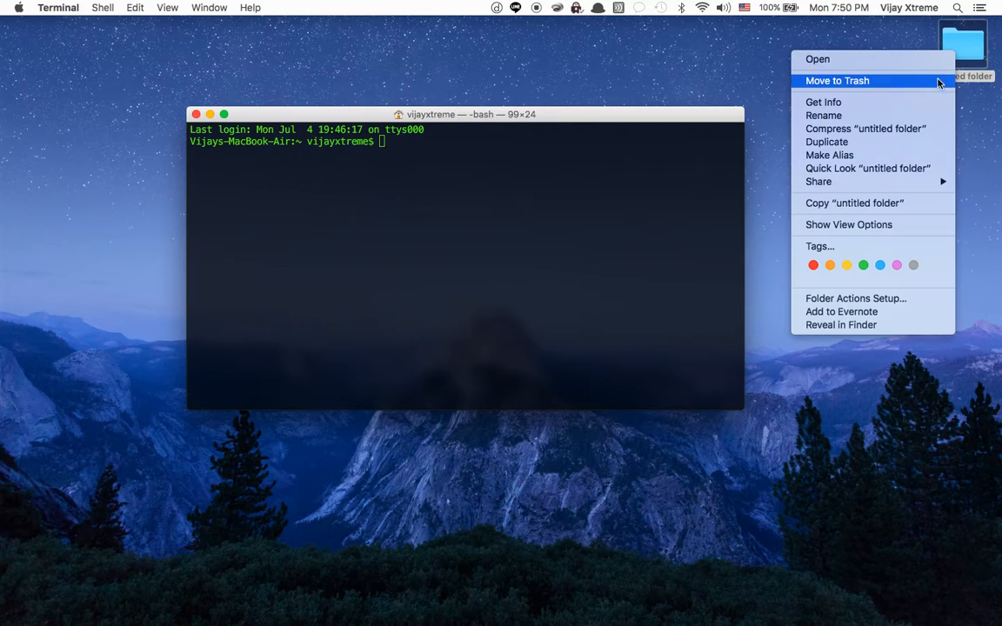
{"action": "left_click", "coordinate": [840, 75]}
{"action": "left_click", "coordinate": [195, 114]}
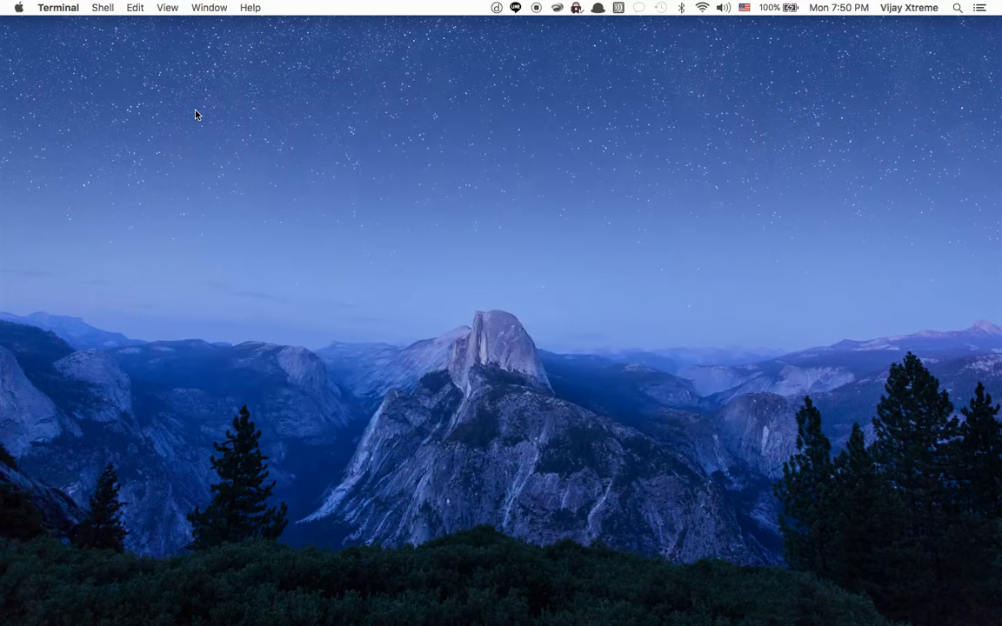
{"action": "left_click", "coordinate": [225, 128]}
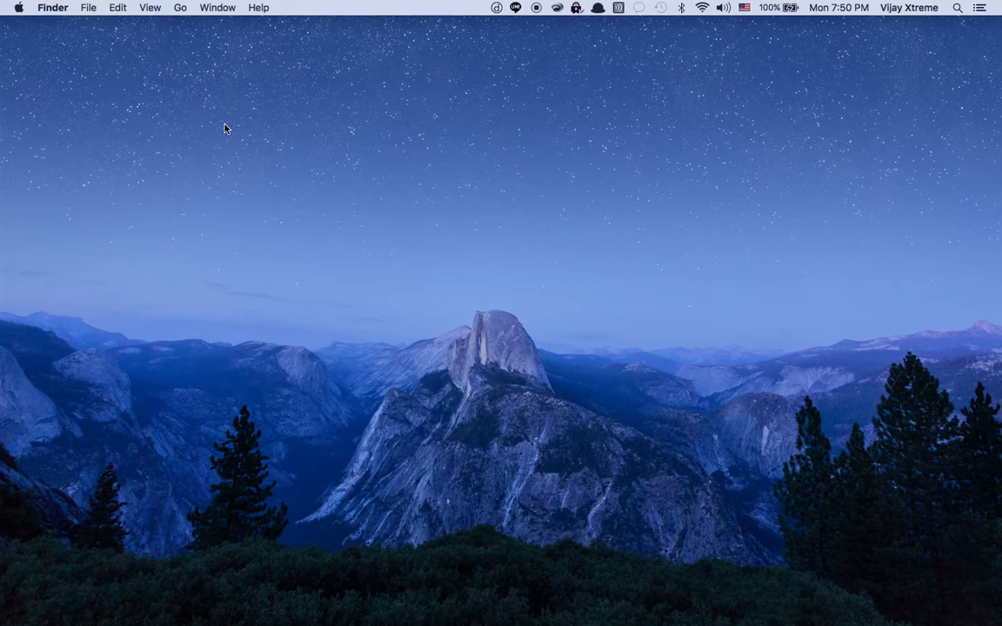
{"action": "mouse_move", "coordinate": [2, 200]}
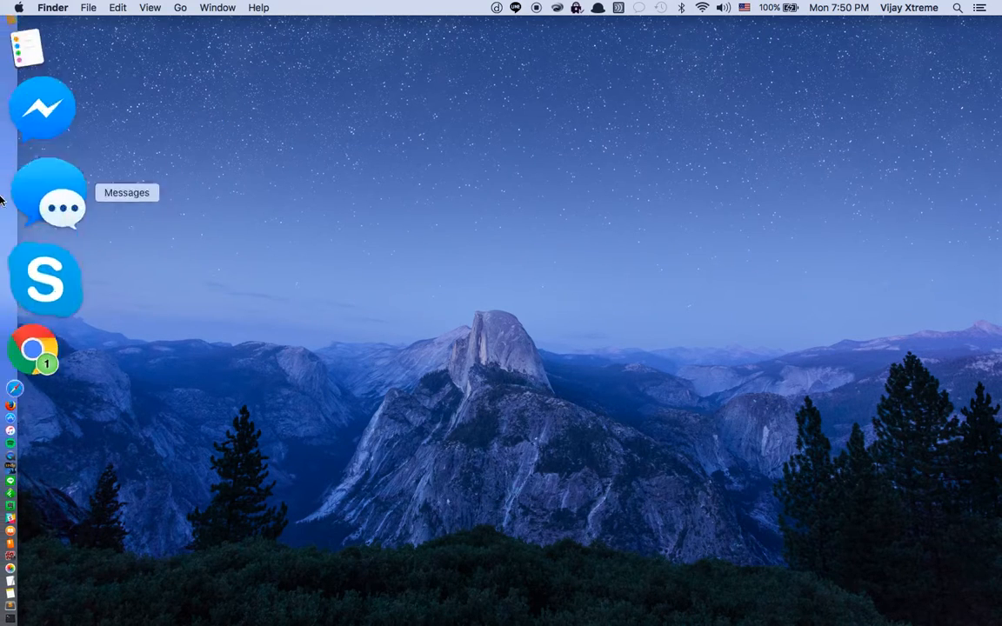
- Launch a fresh Terminal bash window from the Dock
{"action": "left_click", "coordinate": [35, 487]}
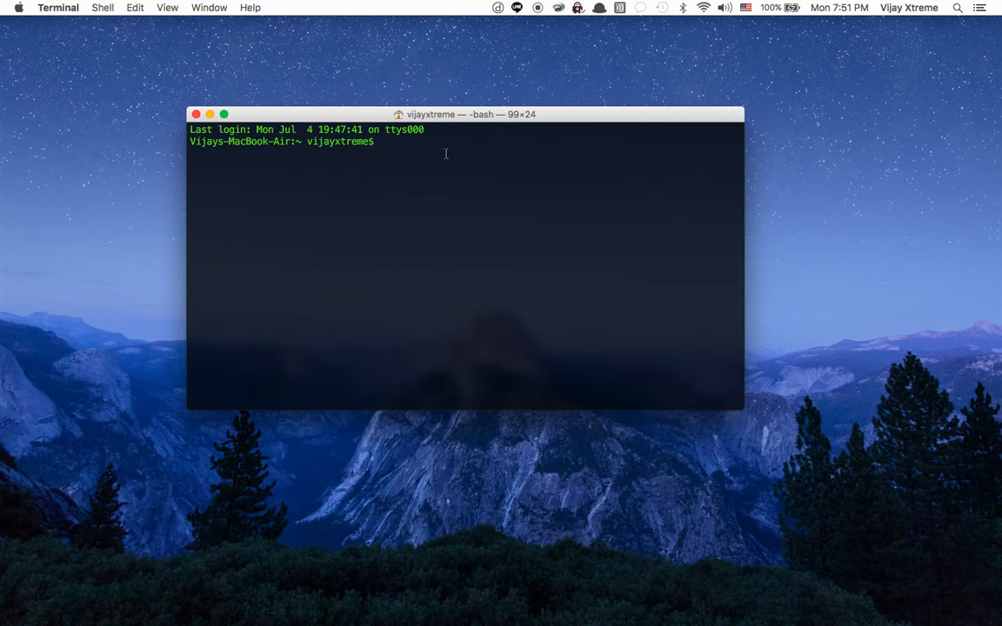
{"action": "type", "text": "touch"}
{"action": "type", "text": ".b"}
{"action": "type", "text": "ash_pro"}
{"action": "type", "text": "file"}
- Run touch .bash_profile, then ls -la to list all home files including hidden ones
{"action": "key", "text": "Return"}
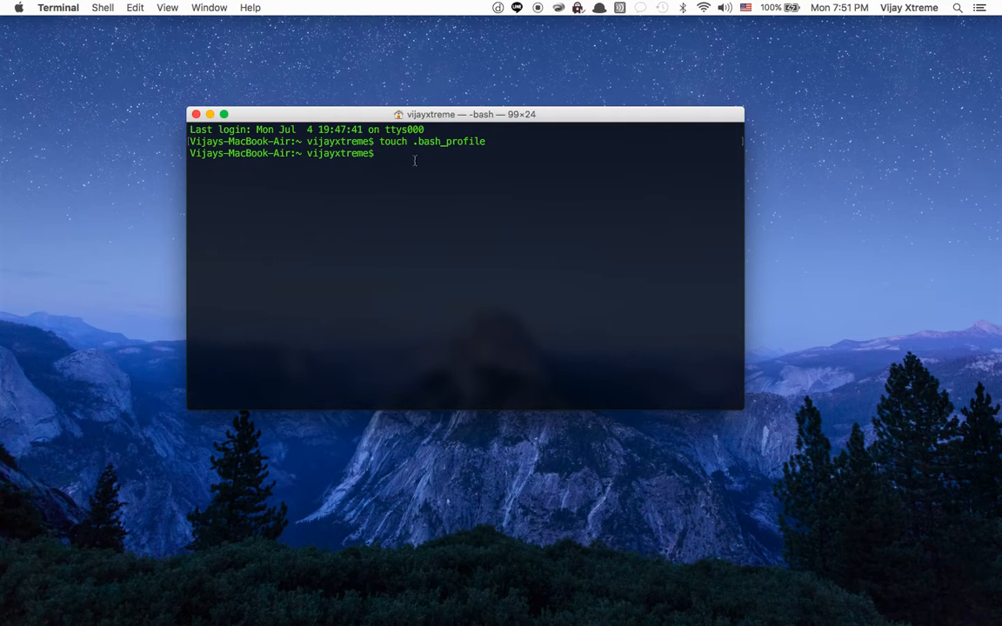
{"action": "type", "text": "ls"}
{"action": "type", "text": " -la"}
{"action": "key", "text": "Return"}
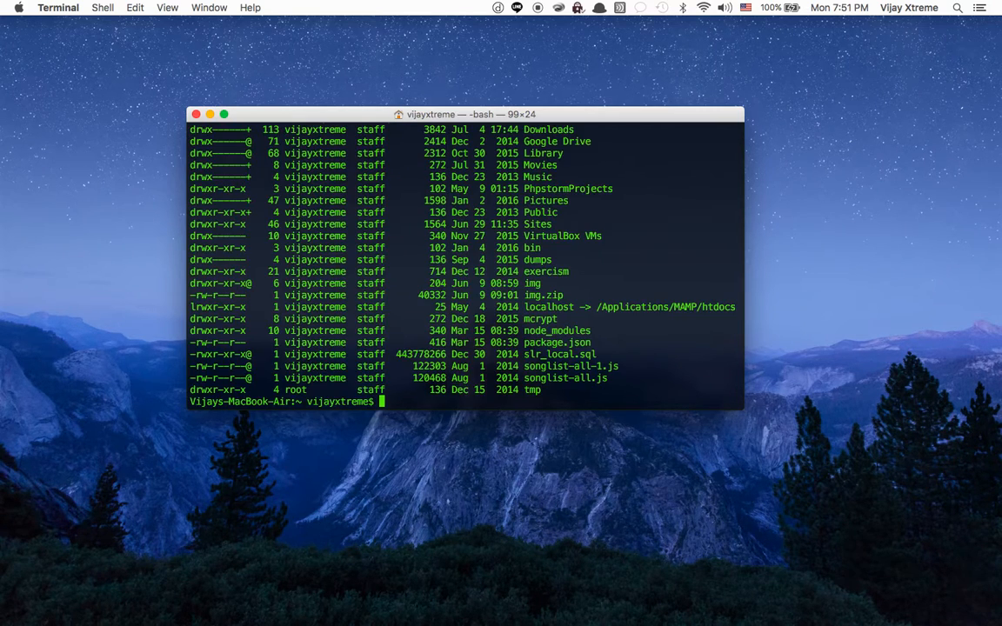
{"action": "scroll", "coordinate": [465, 261], "scroll_direction": "up", "scroll_amount": 10}
{"action": "scroll", "coordinate": [465, 261], "scroll_direction": "down", "scroll_amount": 3}
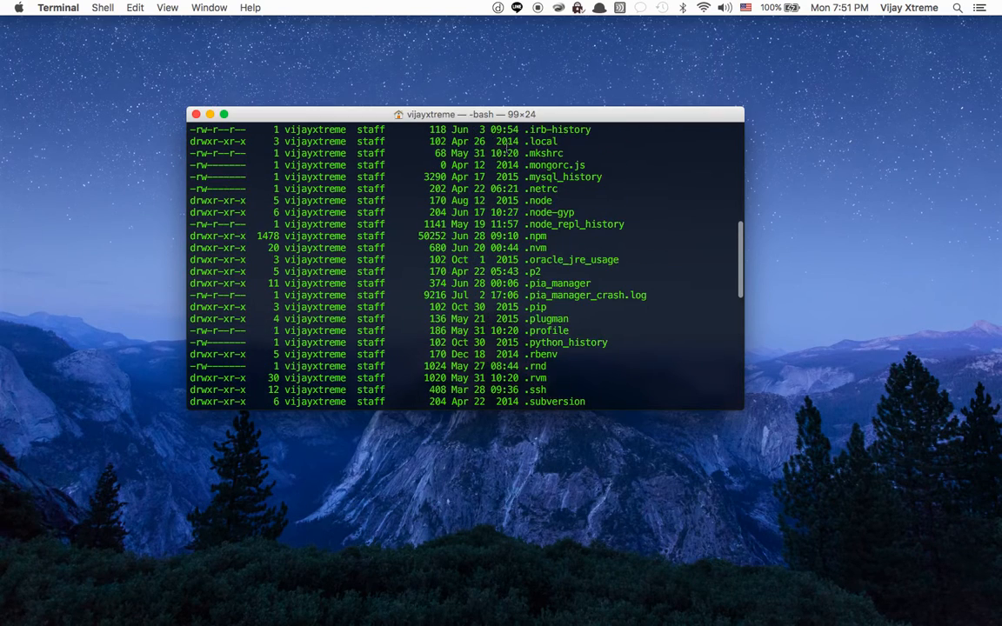
{"action": "scroll", "coordinate": [465, 261], "scroll_direction": "up", "scroll_amount": 5}
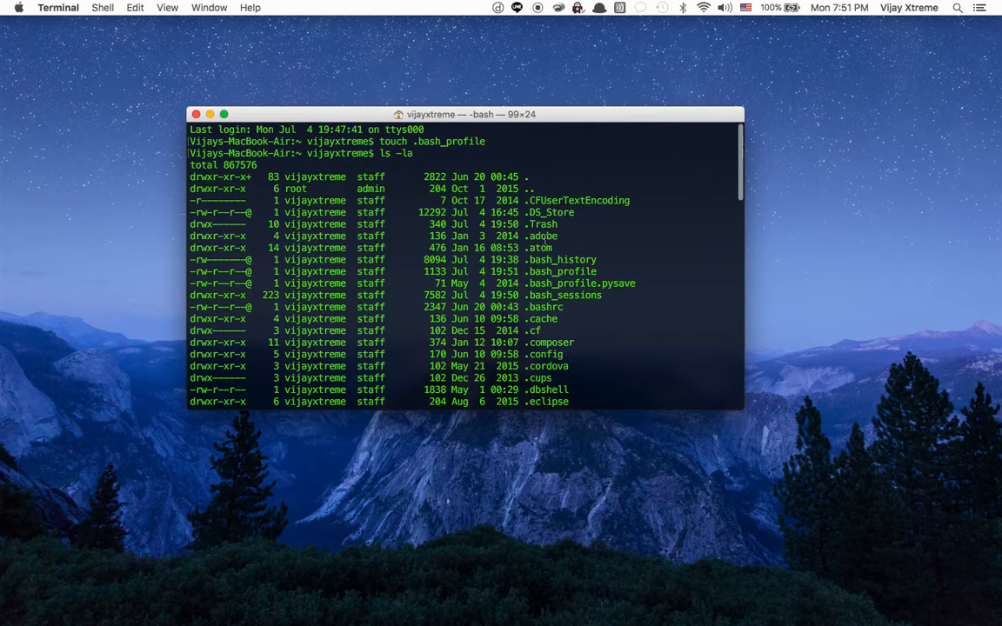
{"action": "scroll", "coordinate": [466, 261], "scroll_direction": "down", "scroll_amount": 5}
{"action": "mouse_move", "coordinate": [3, 313]}
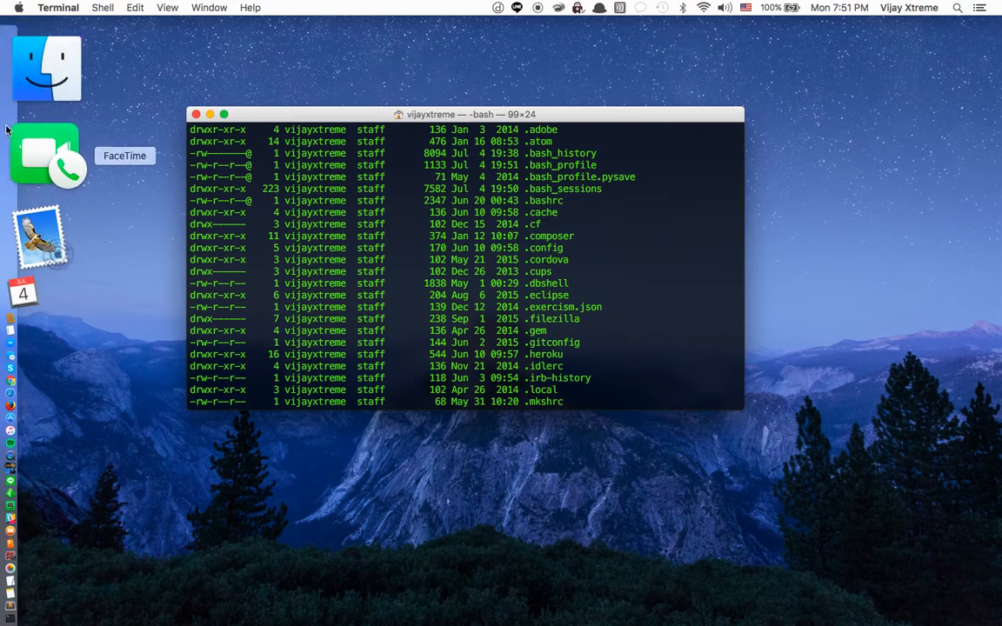
- Show the home folder in Finder and flip between it and the terminal listing
{"action": "left_click", "coordinate": [19, 42]}
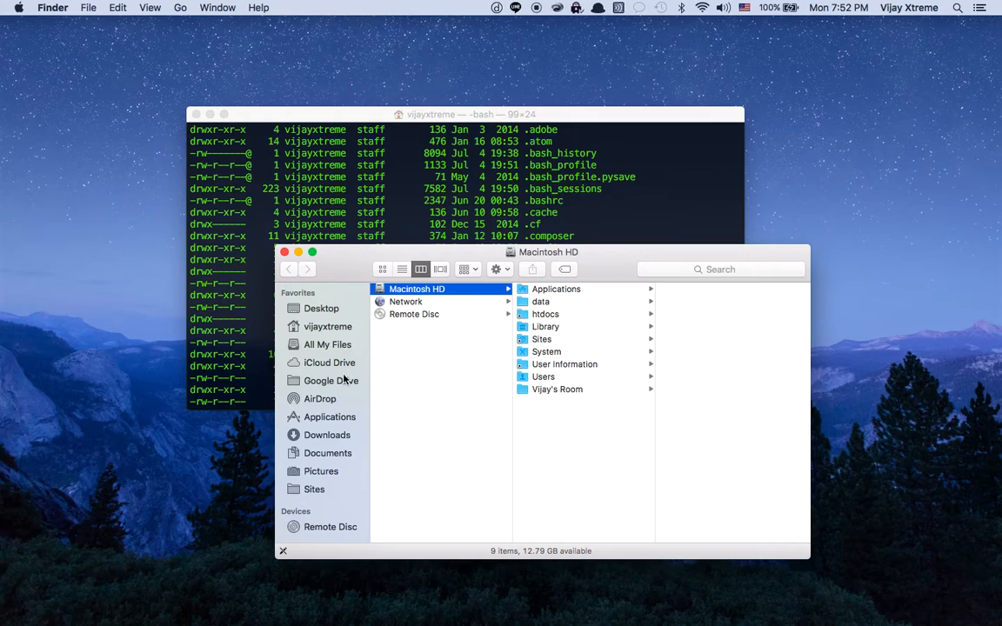
{"action": "left_click", "coordinate": [327, 326]}
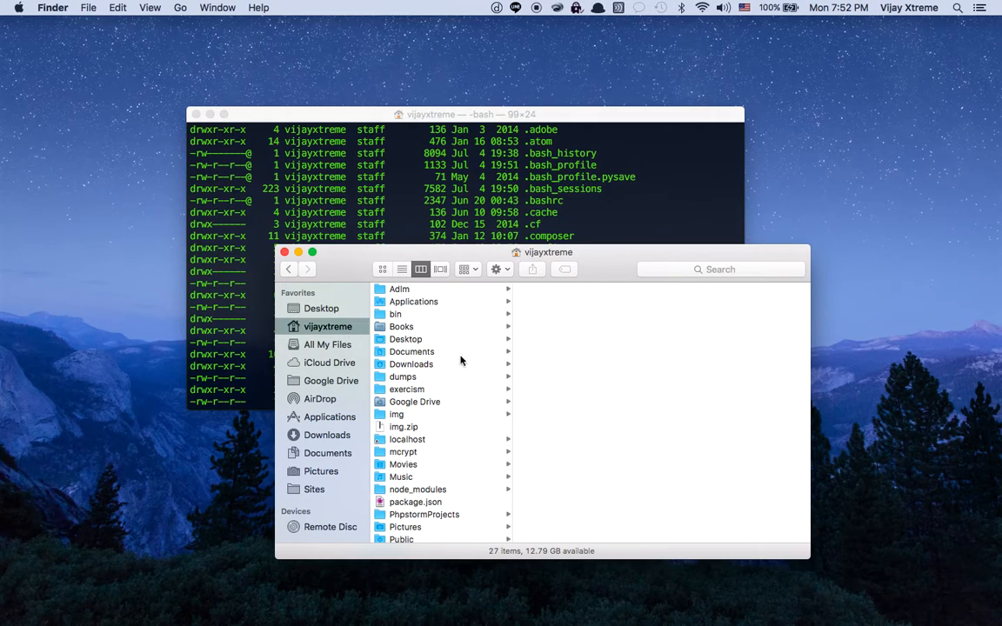
{"action": "scroll", "coordinate": [475, 367], "scroll_direction": "down", "scroll_amount": 2}
{"action": "scroll", "coordinate": [475, 367], "scroll_direction": "down", "scroll_amount": 3}
{"action": "scroll", "coordinate": [469, 348], "scroll_direction": "up", "scroll_amount": 5}
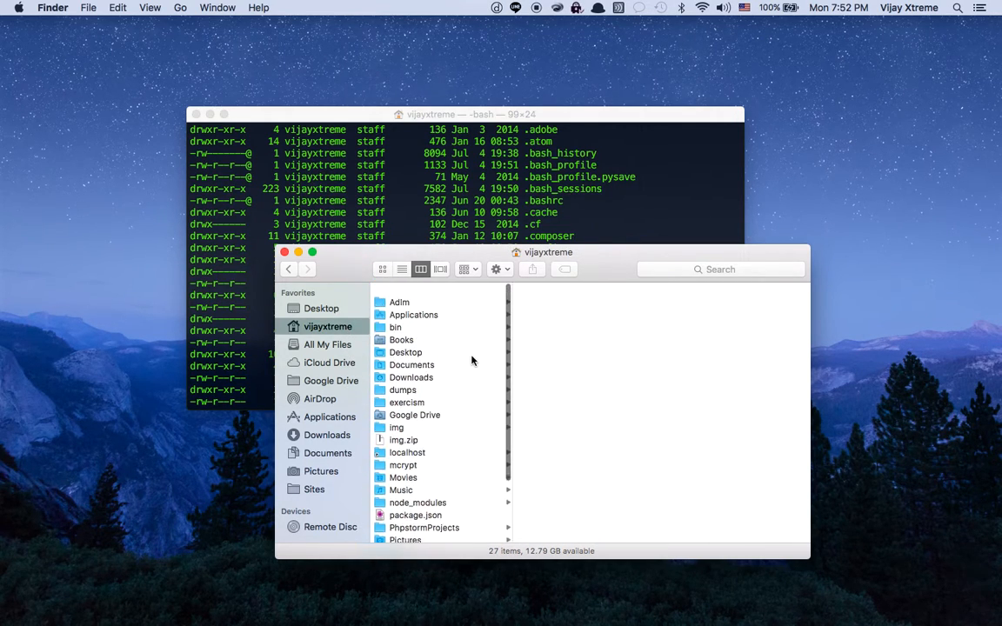
{"action": "left_click", "coordinate": [425, 168]}
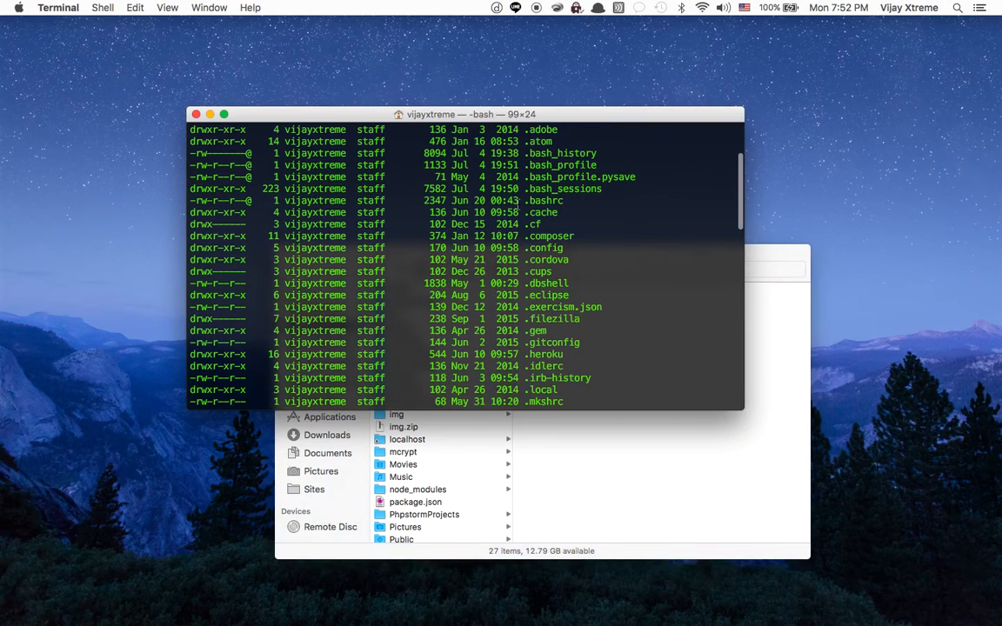
{"action": "scroll", "coordinate": [518, 212], "scroll_direction": "down", "scroll_amount": 5}
{"action": "scroll", "coordinate": [552, 211], "scroll_direction": "down", "scroll_amount": 5}
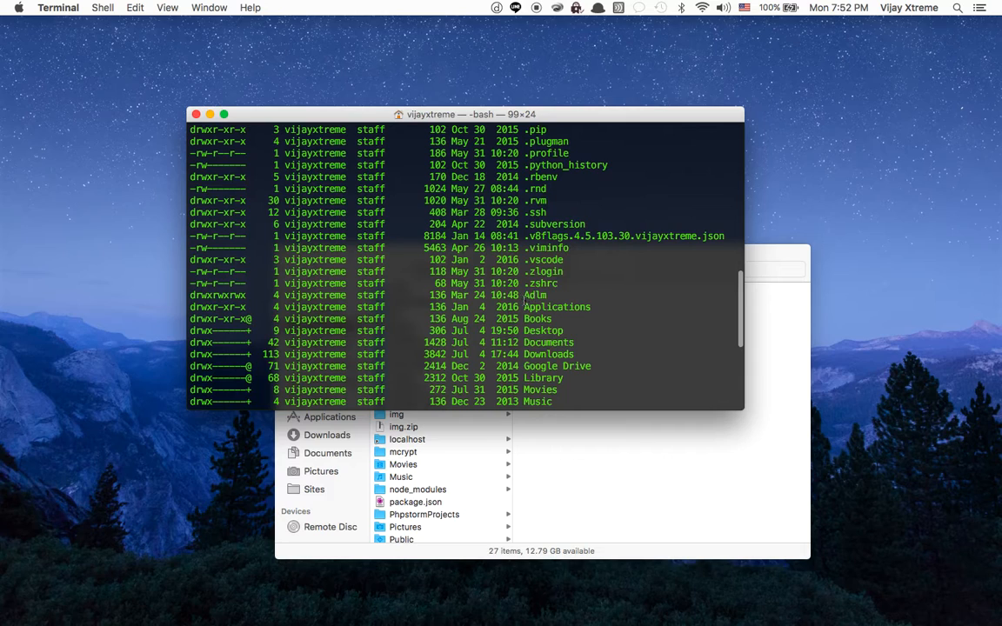
{"action": "scroll", "coordinate": [482, 287], "scroll_direction": "down", "scroll_amount": 3}
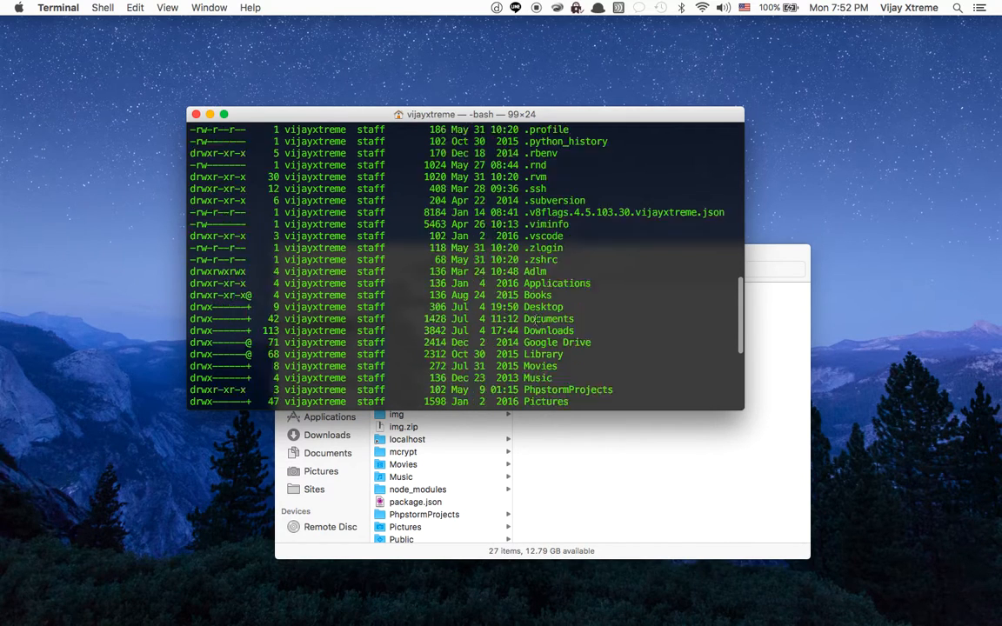
{"action": "scroll", "coordinate": [482, 287], "scroll_direction": "down", "scroll_amount": 3}
{"action": "left_click", "coordinate": [463, 461]}
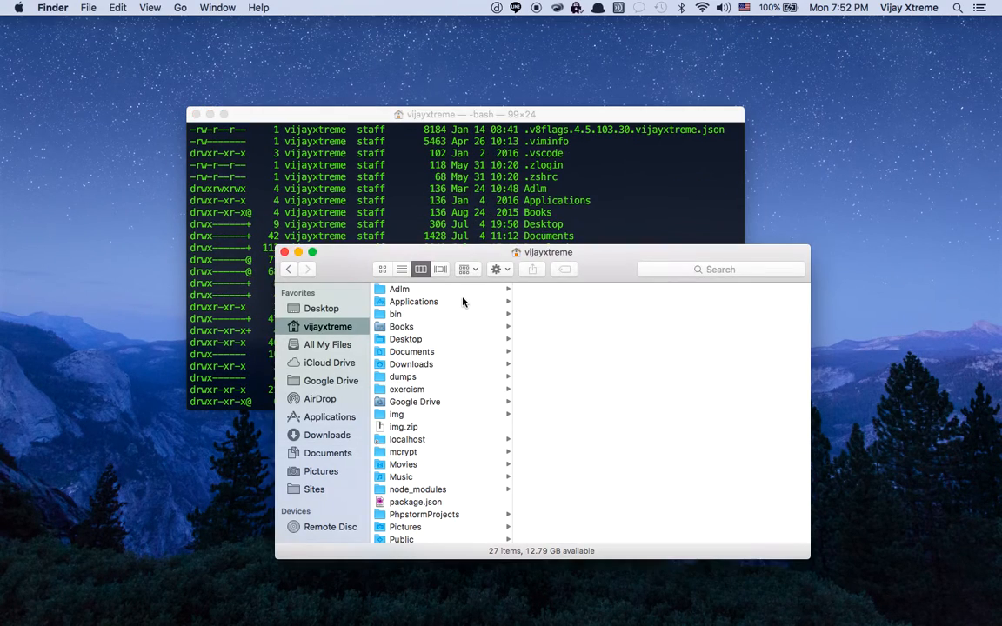
{"action": "left_click", "coordinate": [601, 181]}
{"action": "scroll", "coordinate": [601, 181], "scroll_direction": "up", "scroll_amount": 5}
{"action": "scroll", "coordinate": [604, 180], "scroll_direction": "up", "scroll_amount": 5}
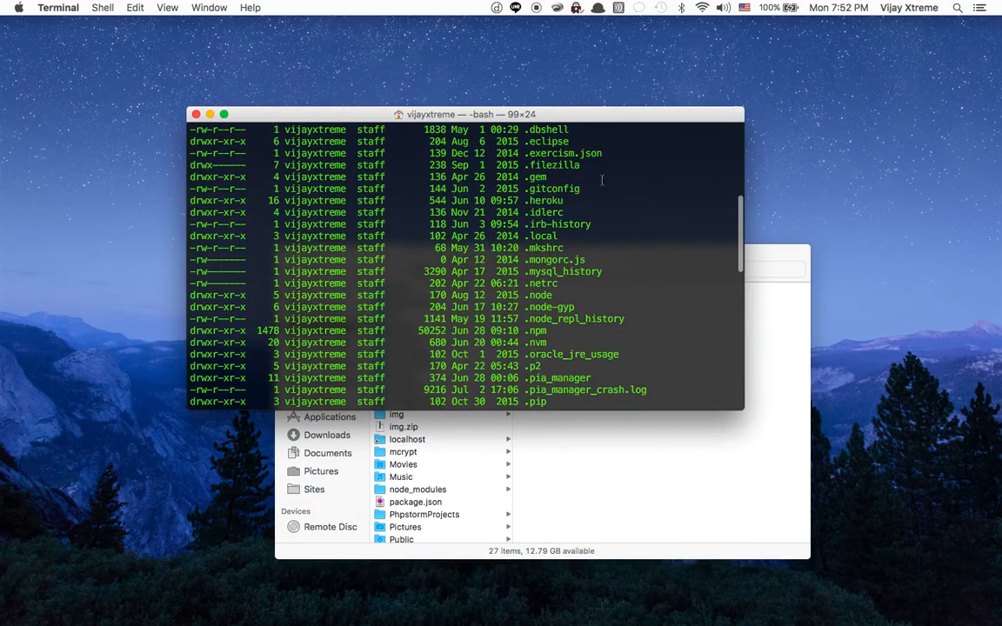
{"action": "scroll", "coordinate": [603, 180], "scroll_direction": "up", "scroll_amount": 5}
{"action": "scroll", "coordinate": [603, 180], "scroll_direction": "up", "scroll_amount": 3}
{"action": "scroll", "coordinate": [604, 180], "scroll_direction": "down", "scroll_amount": 12}
{"action": "scroll", "coordinate": [603, 180], "scroll_direction": "down", "scroll_amount": 10}
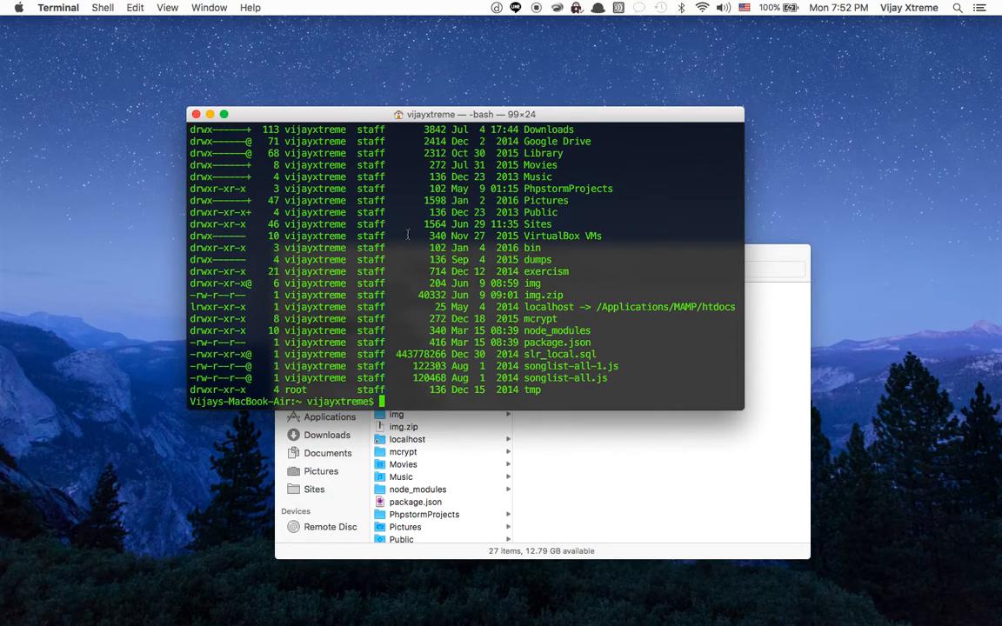
{"action": "type", "text": "nano"}
{"action": "type", "text": "."}
{"action": "type", "text": "bah"}
{"action": "type", "text": "h_"}
{"action": "type", "text": "profile"}
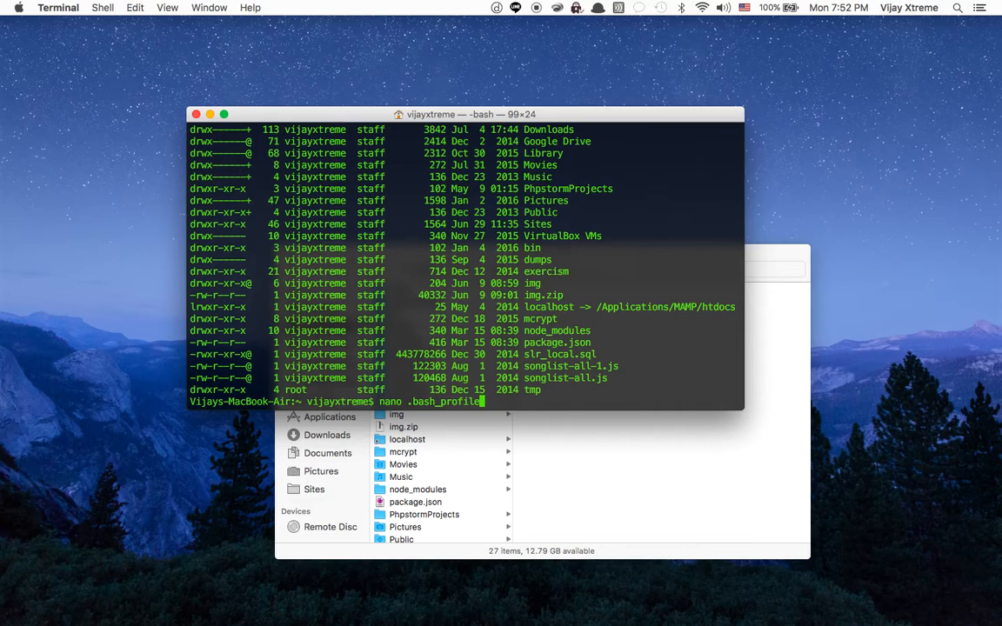
- Run nano .bash_profile to edit the profile, then reach for the Shell menu
{"action": "key", "text": "Return"}
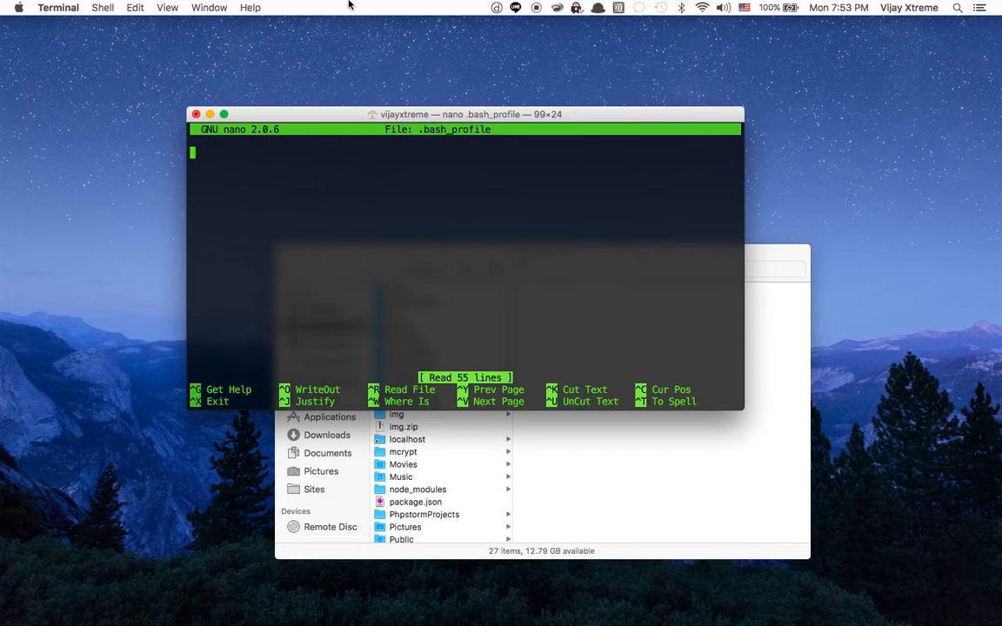
{"action": "left_click", "coordinate": [104, 7]}
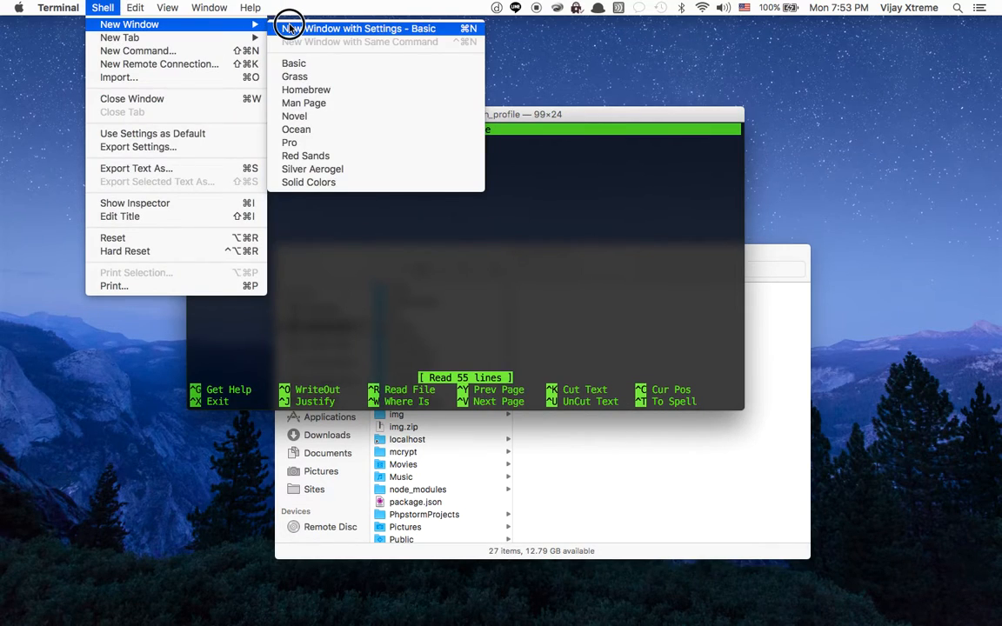
{"action": "mouse_move", "coordinate": [129, 24]}
{"action": "left_click", "coordinate": [290, 26]}
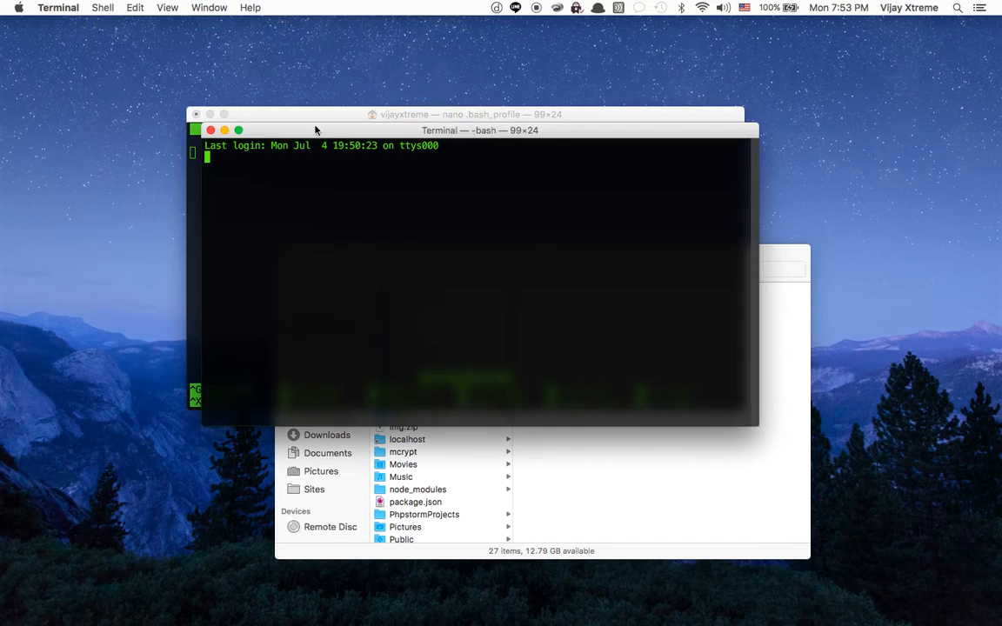
{"action": "mouse_move", "coordinate": [300, 126]}
{"action": "left_mouse_down"}
{"action": "mouse_move", "coordinate": [301, 156]}
{"action": "mouse_move", "coordinate": [273, 251]}
{"action": "left_mouse_up"}
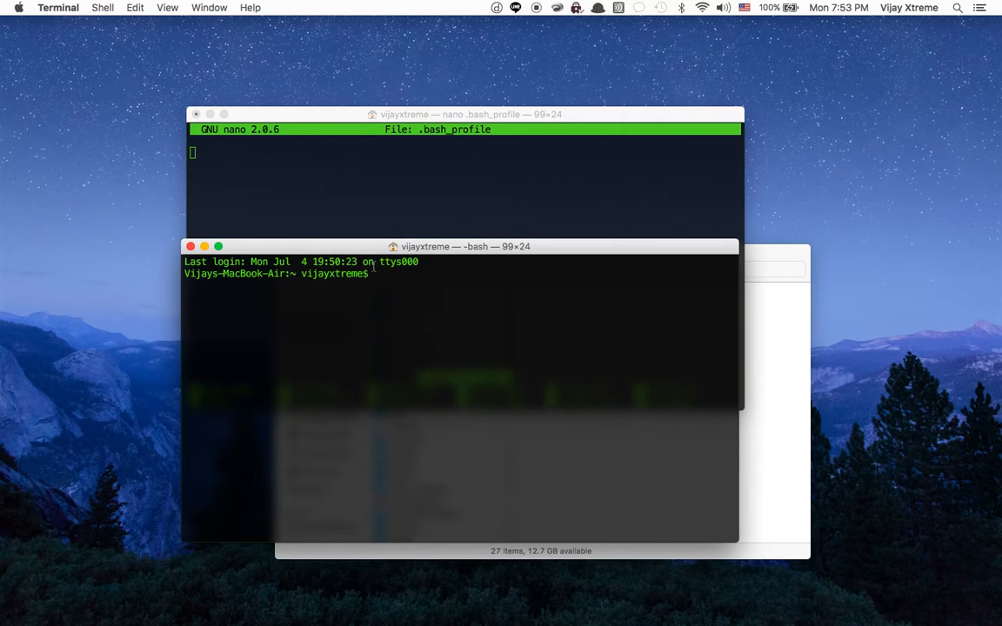
{"action": "left_click", "coordinate": [192, 248]}
{"action": "left_click", "coordinate": [191, 249]}
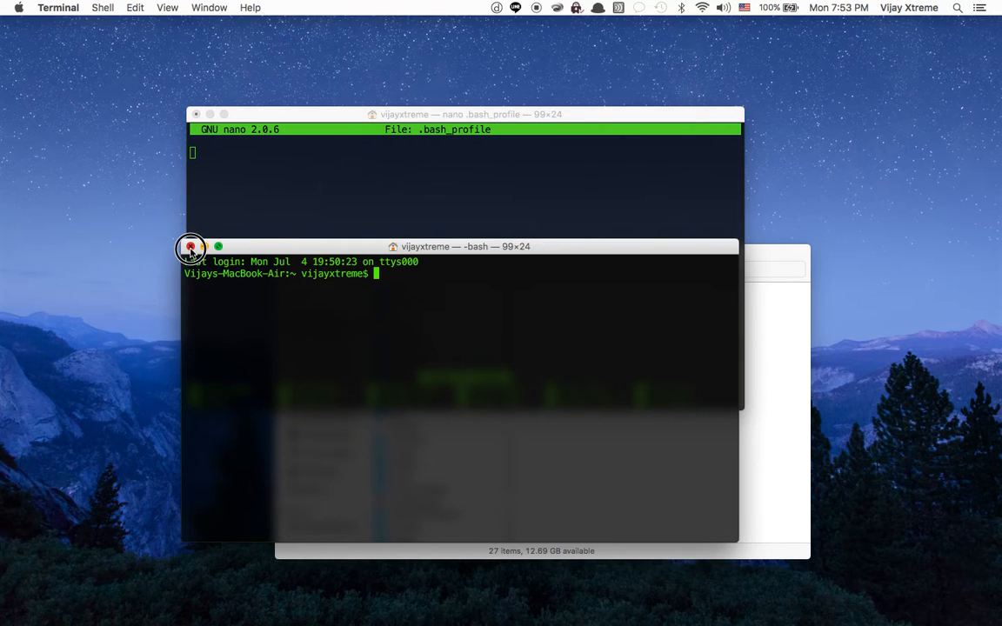
{"action": "left_click", "coordinate": [190, 249]}
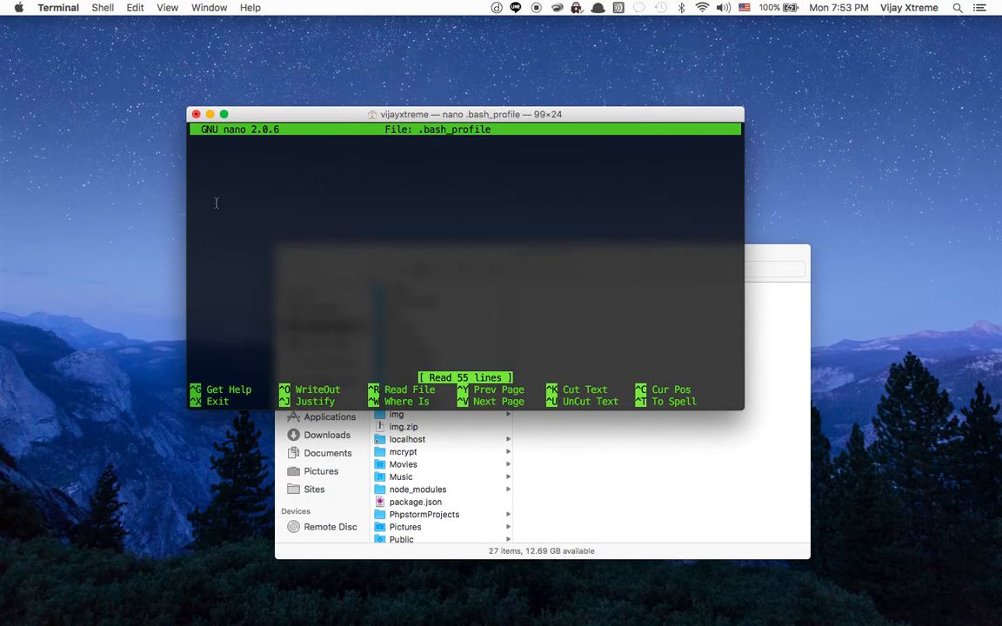
{"action": "type", "text": "PS1"}
{"action": "type", "text": "="}
{"action": "type", "text": "'"}
{"action": "type", "text": "\\"}
{"action": "type", "text": "W"}
{"action": "type", "text": ">"}
{"action": "type", "text": " '"}
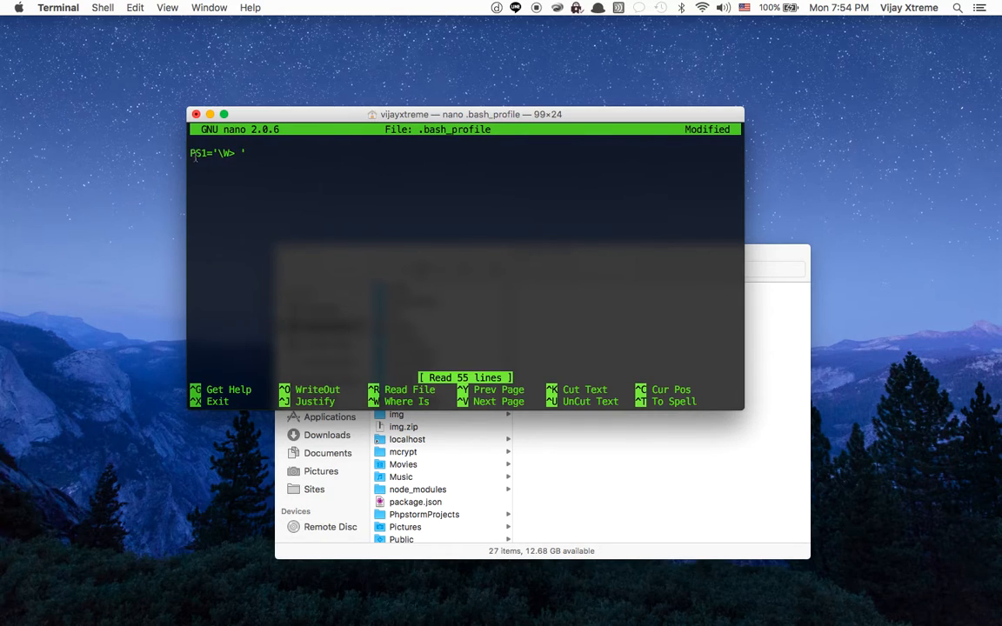
- Open a second Basic shell window beside nano, move it aside, and return to the editor
{"action": "left_click", "coordinate": [135, 7]}
{"action": "mouse_move", "coordinate": [129, 25]}
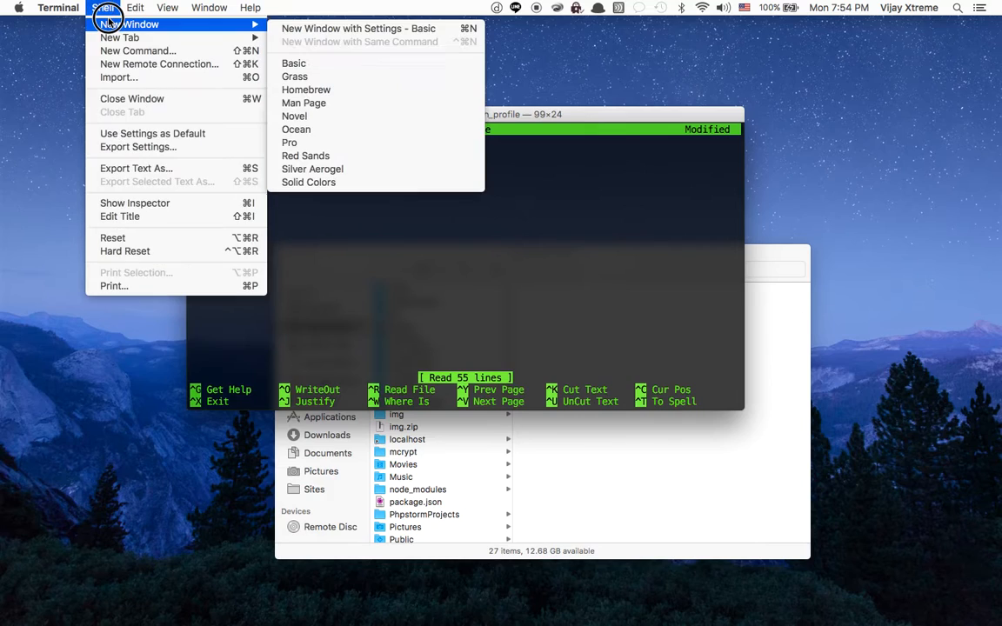
{"action": "left_click", "coordinate": [297, 28]}
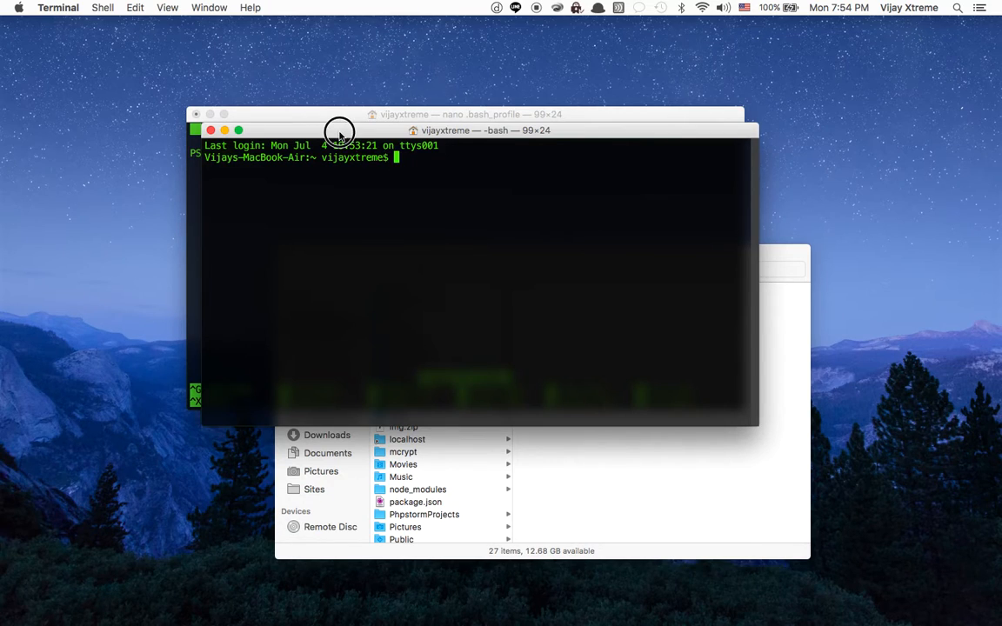
{"action": "left_click_drag", "start_coordinate": [341, 131], "coordinate": [439, 205]}
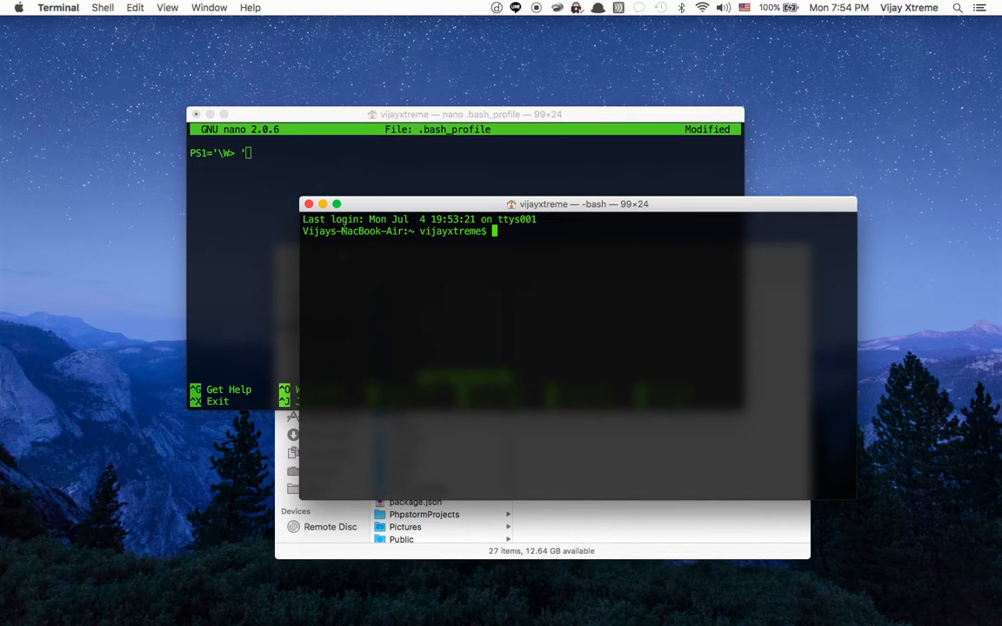
{"action": "left_click", "coordinate": [306, 168]}
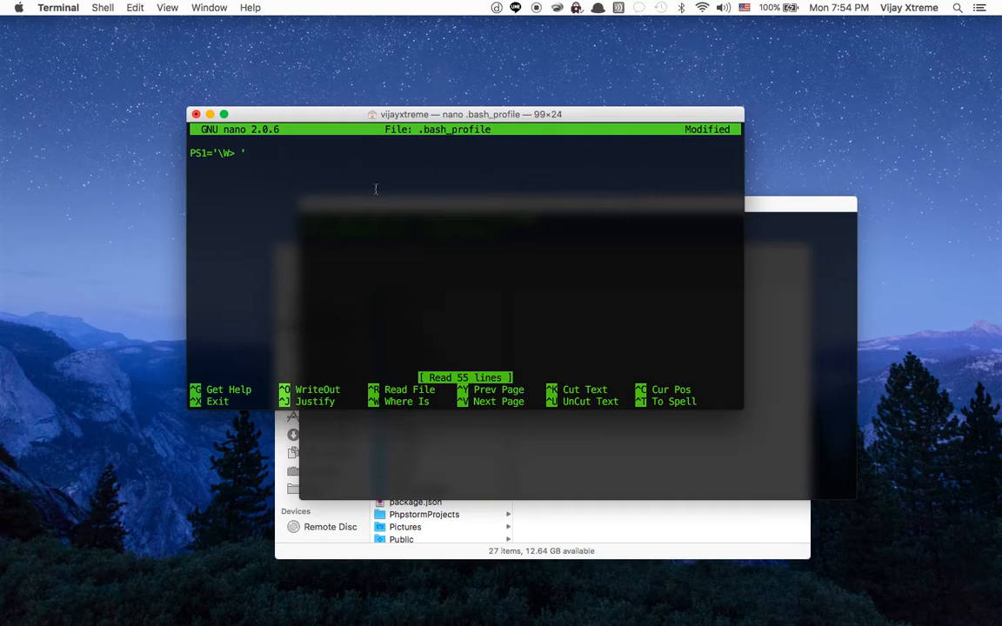
{"action": "left_click", "coordinate": [762, 293]}
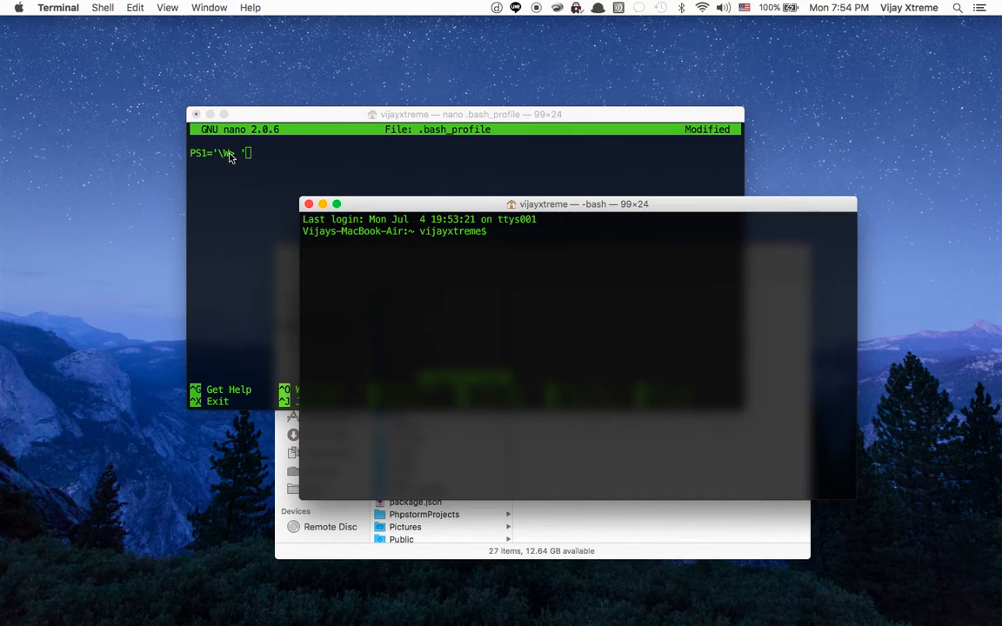
{"action": "left_click", "coordinate": [260, 201]}
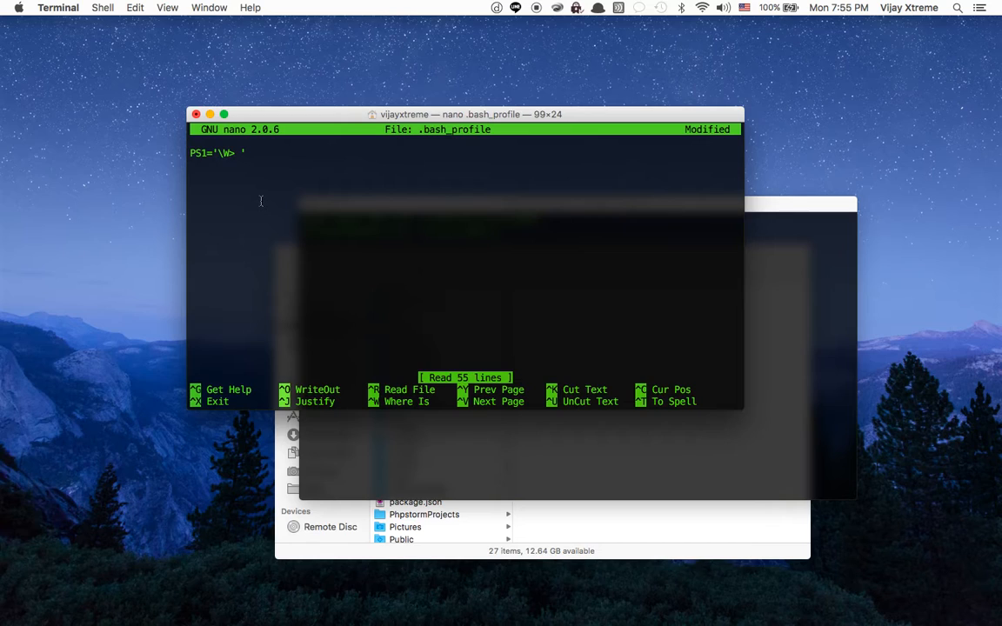
- Save and exit nano (Ctrl+X, Y, Return), then source .bash_profile to get the ~> prompt
{"action": "key", "text": "ctrl+x"}
{"action": "key", "text": "y"}
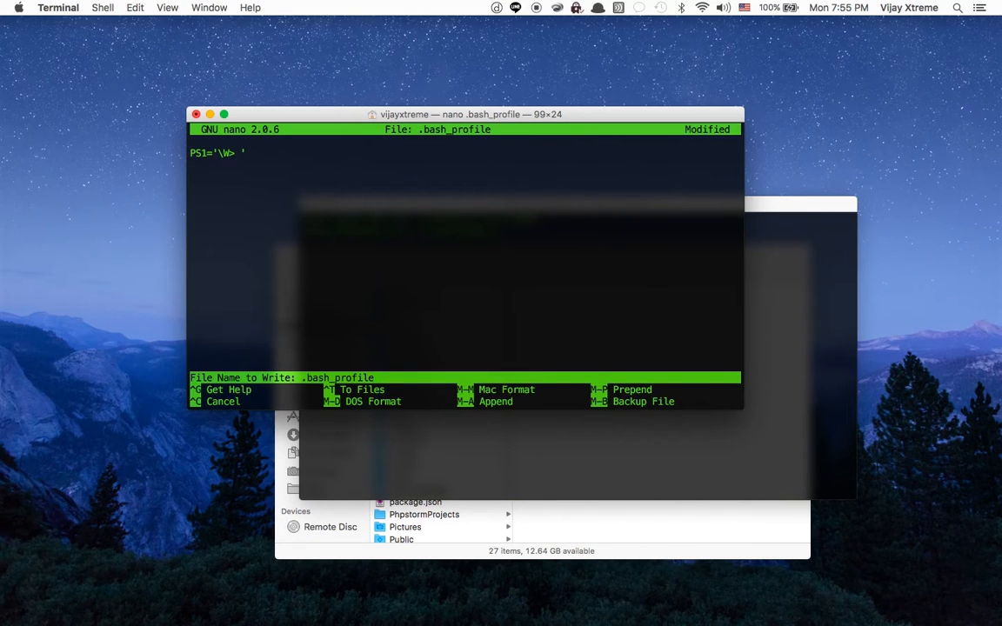
{"action": "key", "text": "Return"}
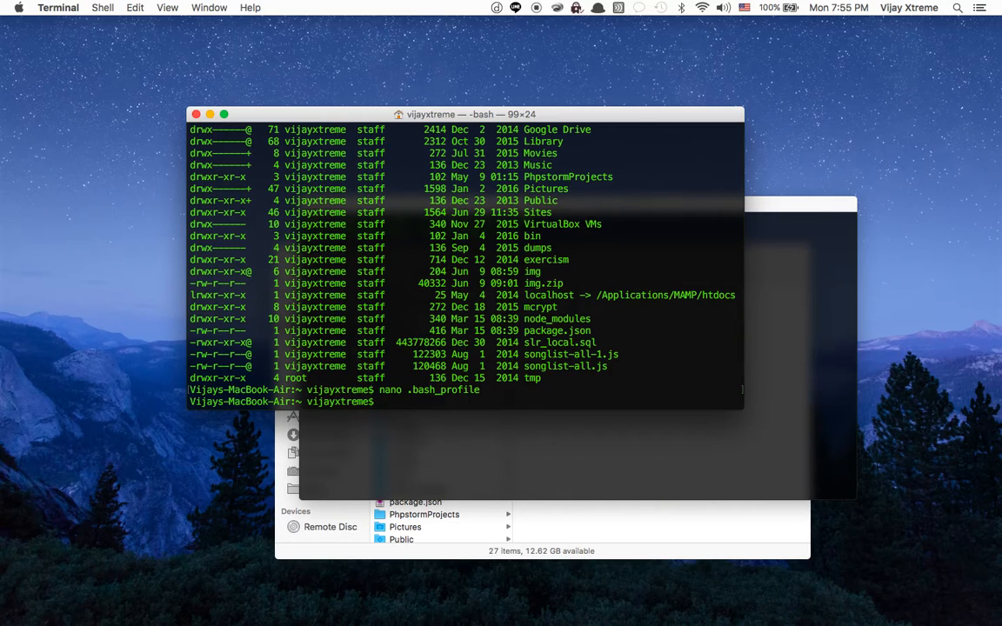
{"action": "type", "text": "source"}
{"action": "type", "text": "."}
{"action": "type", "text": "bash_"}
{"action": "type", "text": "profile"}
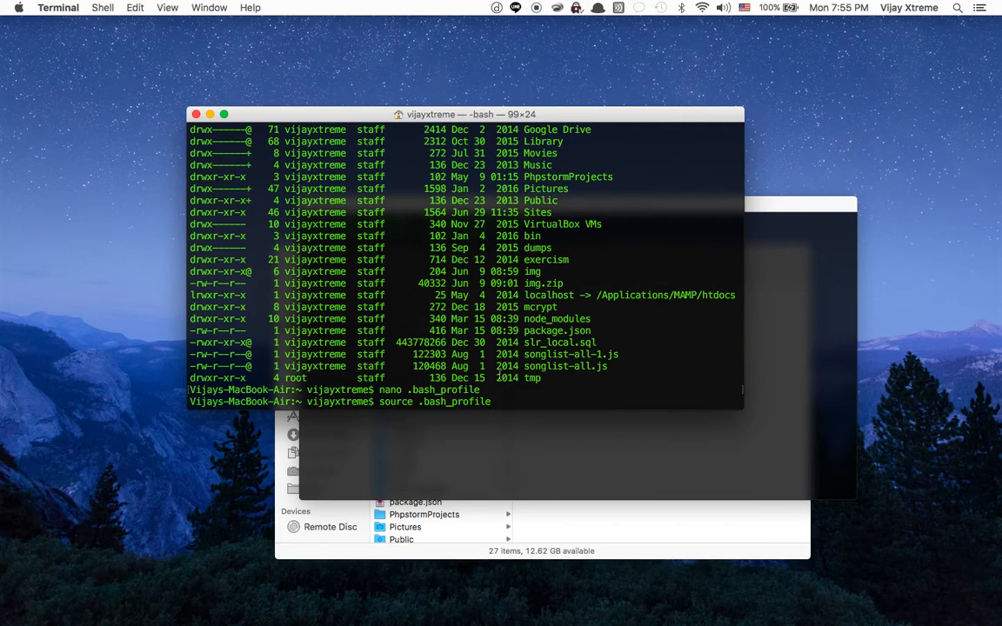
{"action": "key", "text": "Return"}
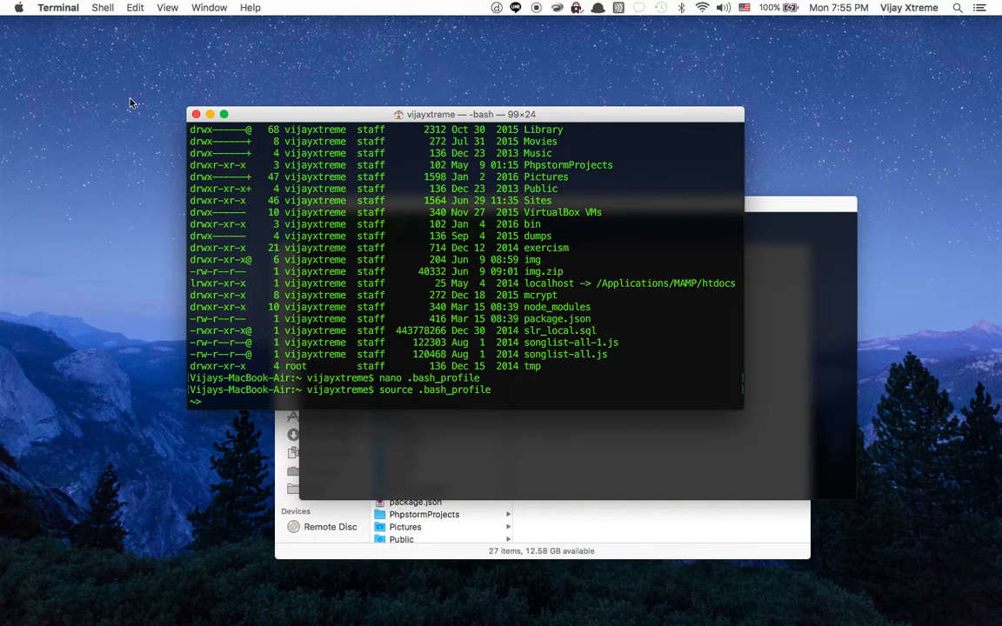
- Close both shell windows and open a new Basic window that starts with the ~> prompt
{"action": "left_click", "coordinate": [196, 114]}
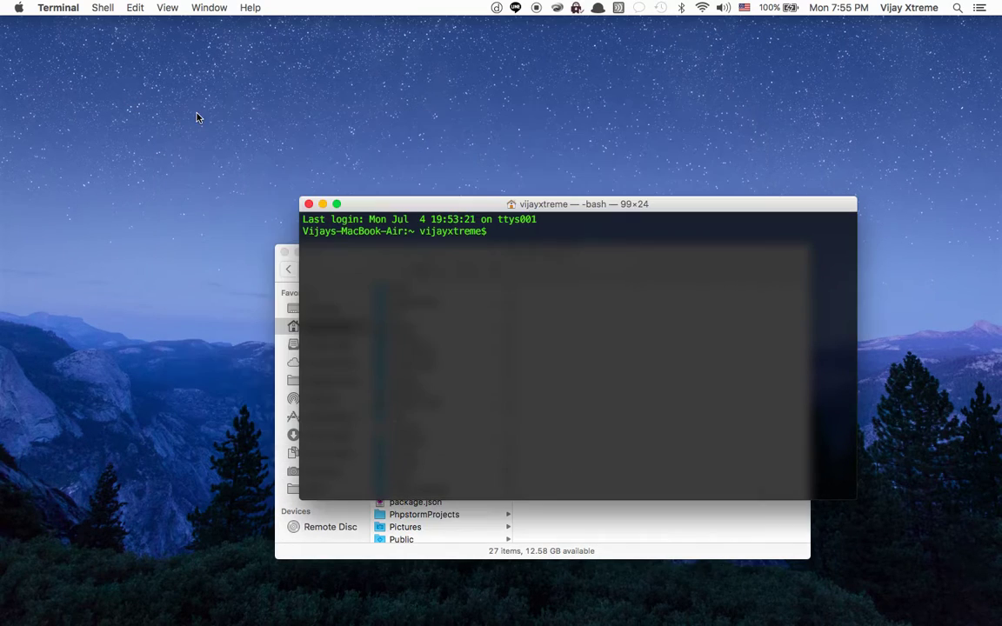
{"action": "left_click", "coordinate": [310, 202]}
{"action": "left_click", "coordinate": [104, 7]}
{"action": "mouse_move", "coordinate": [129, 24]}
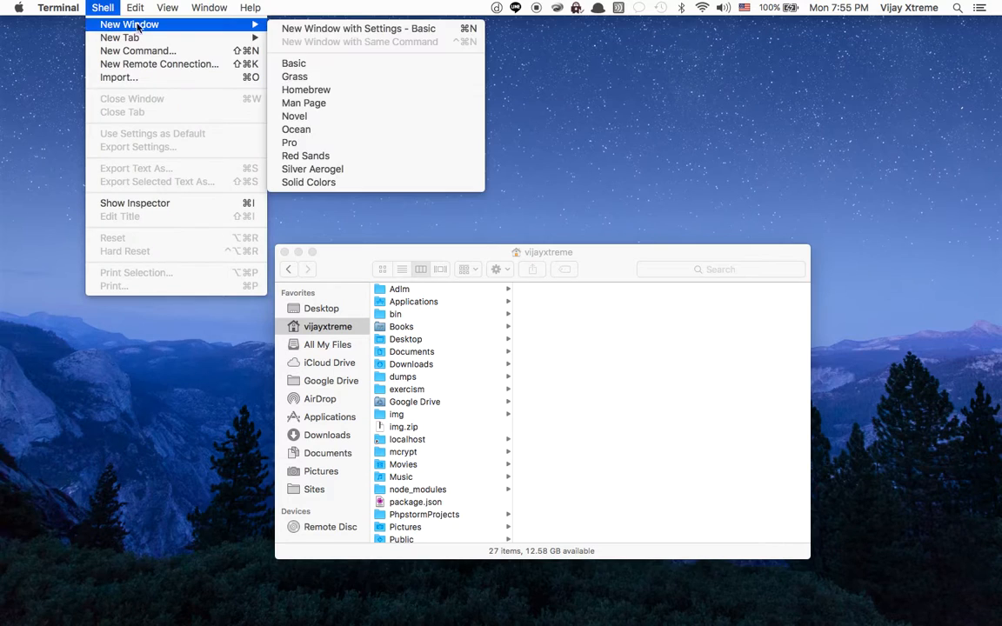
{"action": "left_click", "coordinate": [348, 37]}
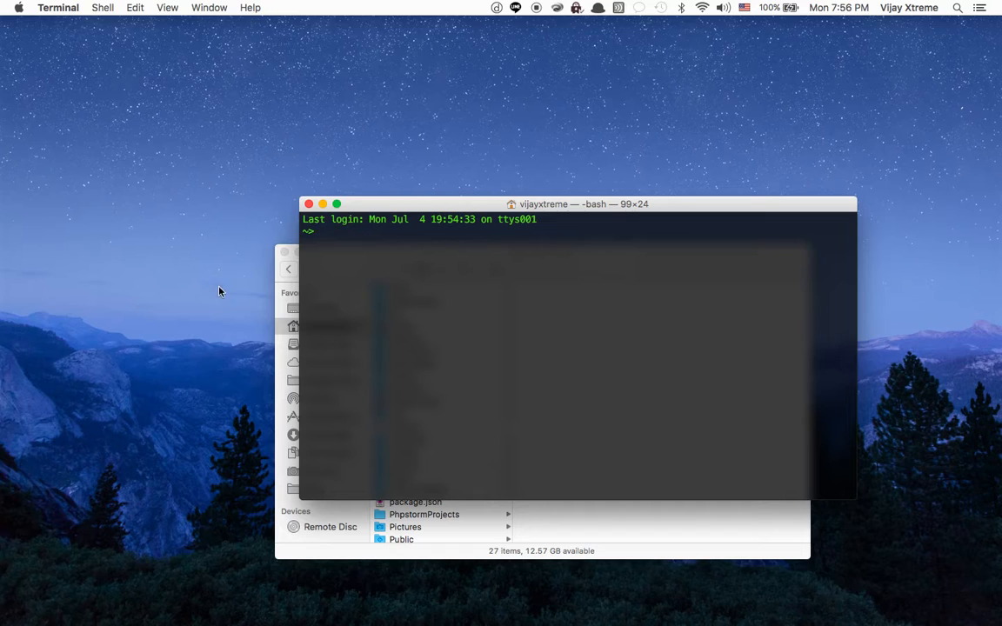
- Step up to the disk root with cd .. while checking the Finder window's folder path alongside
{"action": "left_click", "coordinate": [290, 328]}
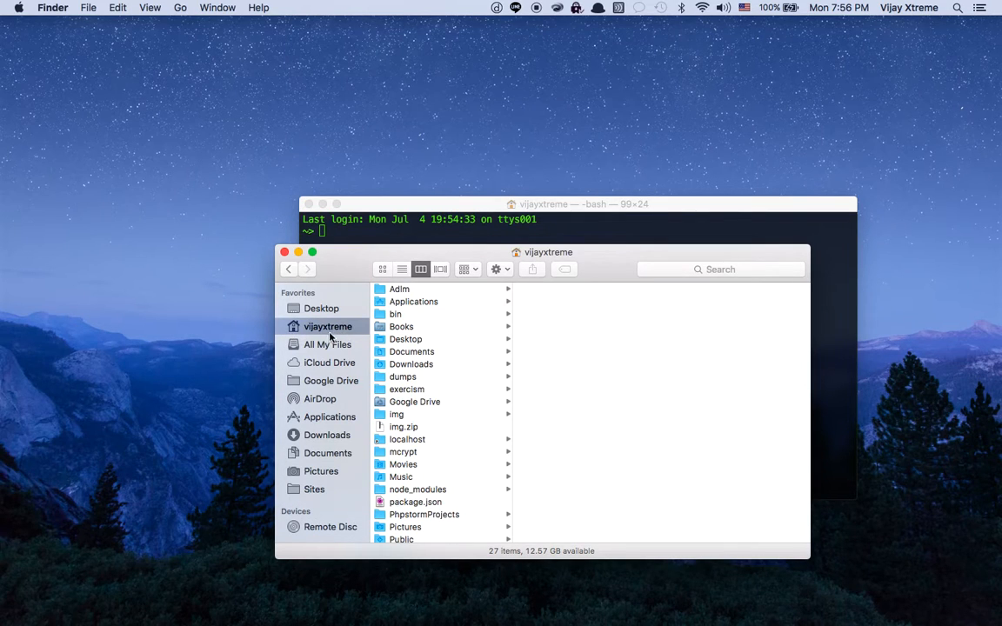
{"action": "left_click_drag", "start_coordinate": [389, 251], "coordinate": [166, 67]}
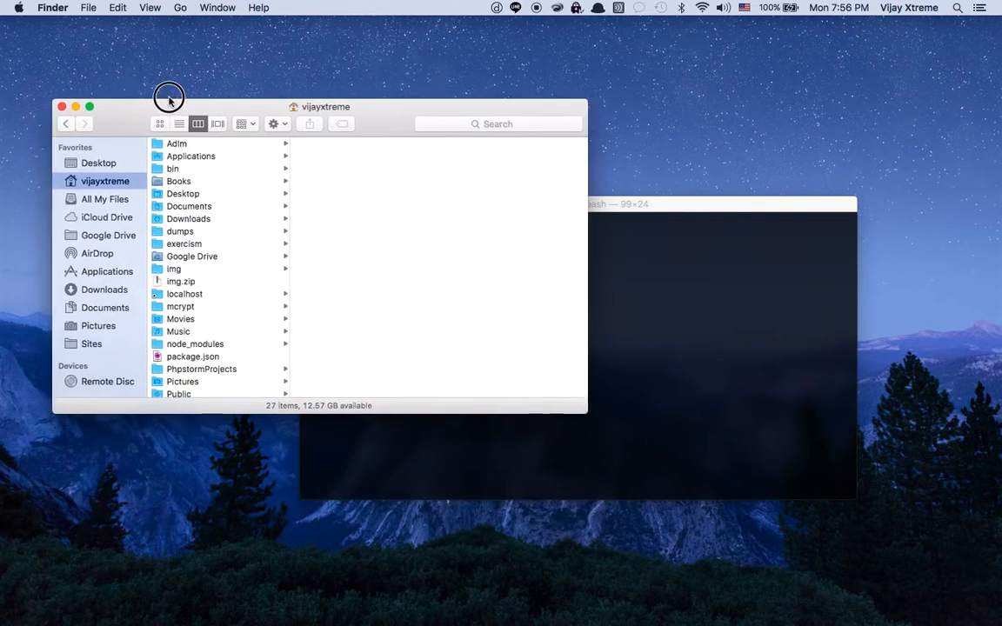
{"action": "left_click", "coordinate": [613, 316]}
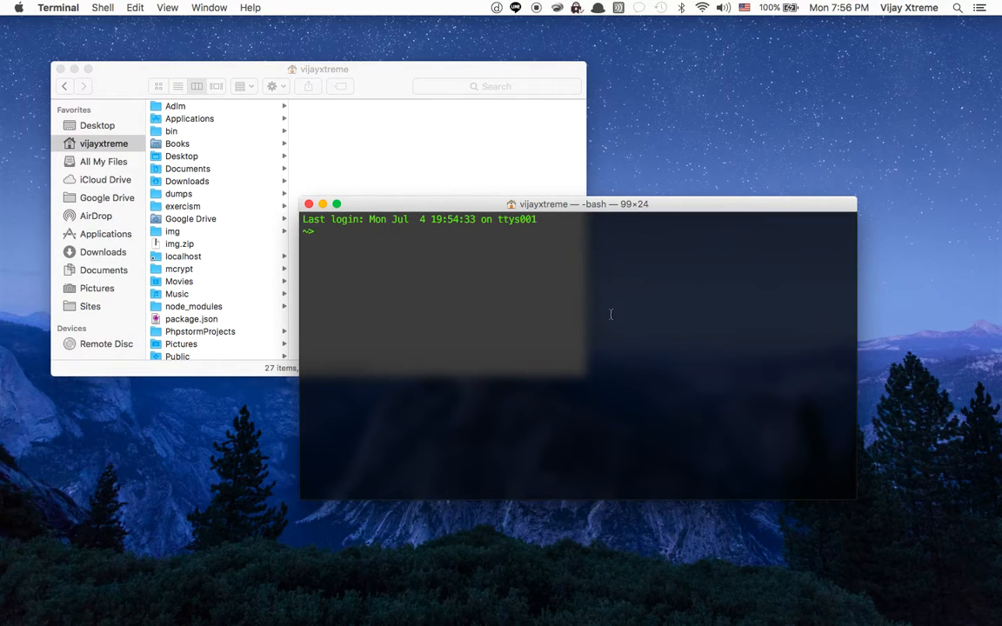
{"action": "type", "text": "cd "}
{"action": "type", "text": ".."}
{"action": "key", "text": "Return"}
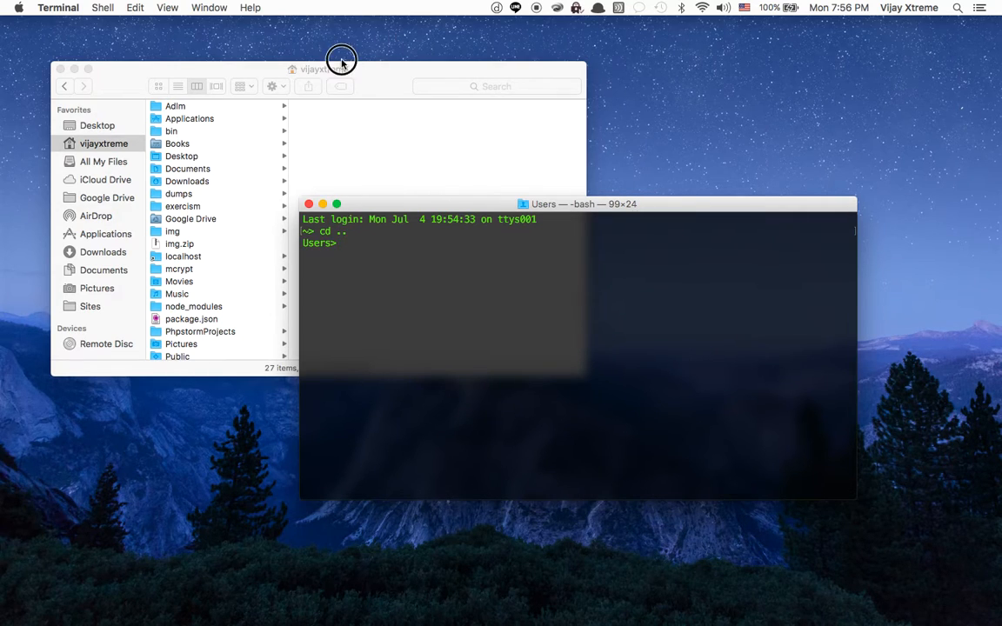
{"action": "left_click", "coordinate": [313, 69]}
{"action": "right_click", "coordinate": [313, 69]}
{"action": "key", "text": "Escape"}
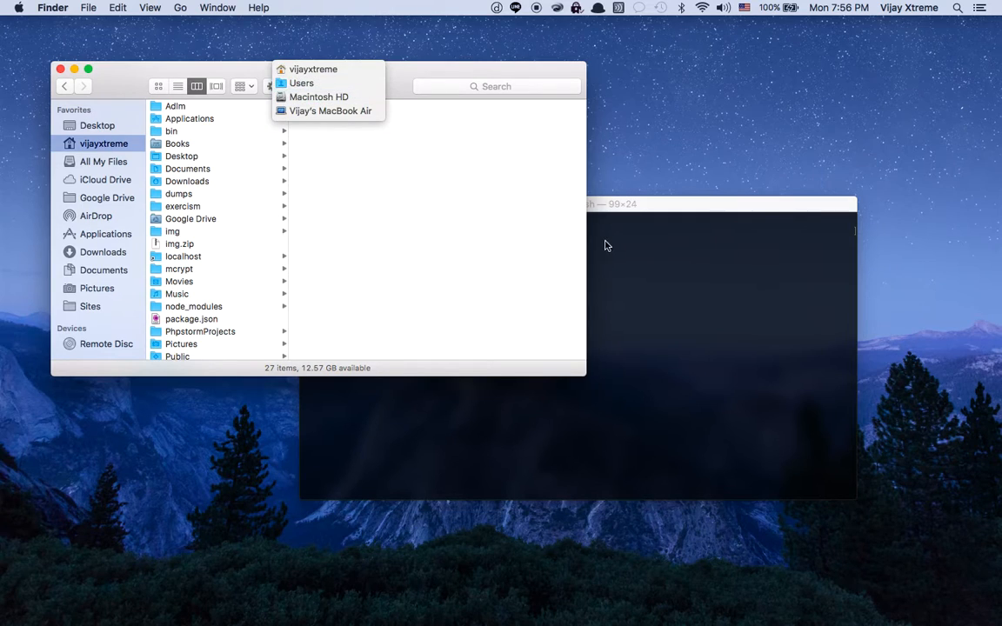
{"action": "left_click", "coordinate": [604, 244]}
{"action": "type", "text": "cd .."}
{"action": "key", "text": "Return"}
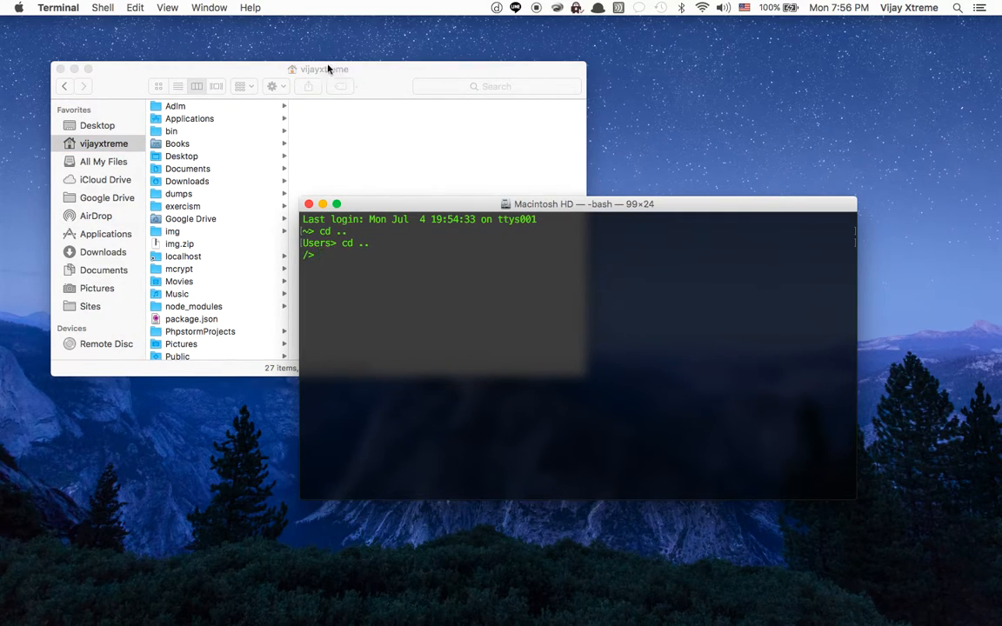
{"action": "left_click", "coordinate": [324, 69]}
{"action": "right_click", "coordinate": [324, 68]}
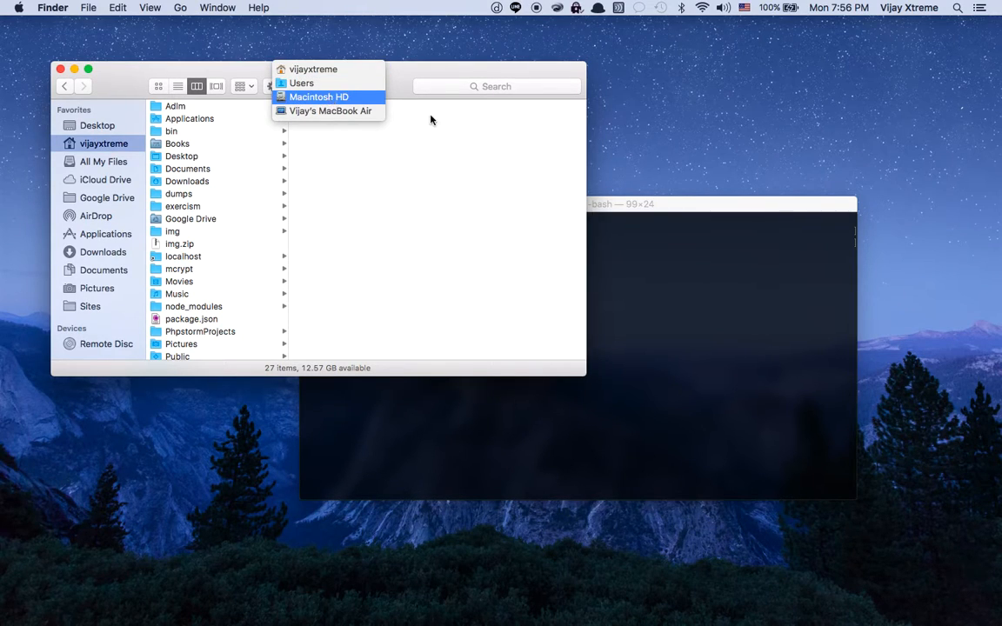
{"action": "left_click", "coordinate": [793, 271]}
{"action": "type", "text": "cd "}
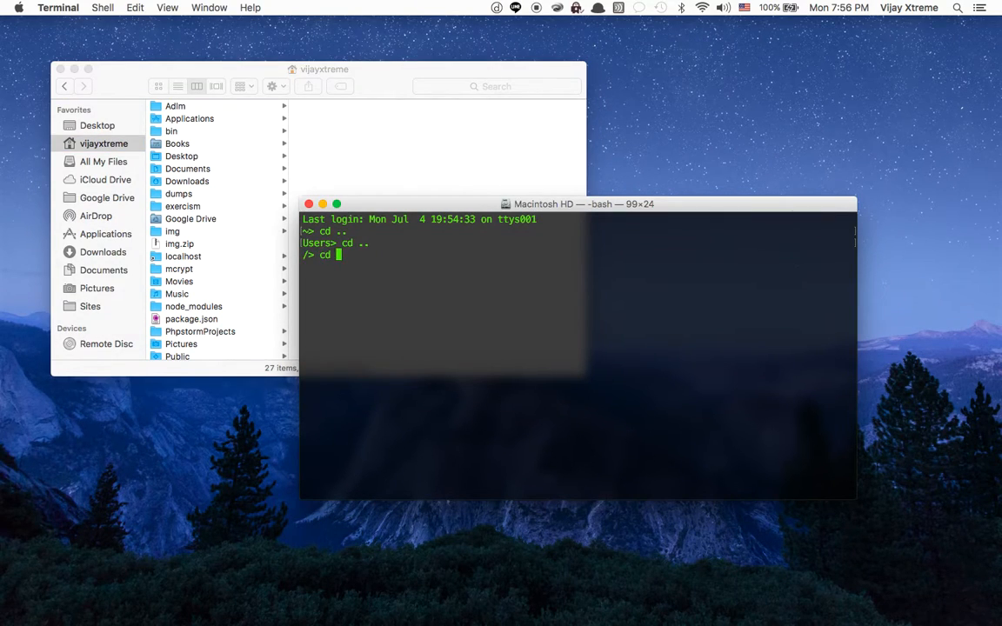
{"action": "type", "text": "~"}
- Go home, list it, create index.html on the Desktop with touch, and return home
{"action": "key", "text": "Return"}
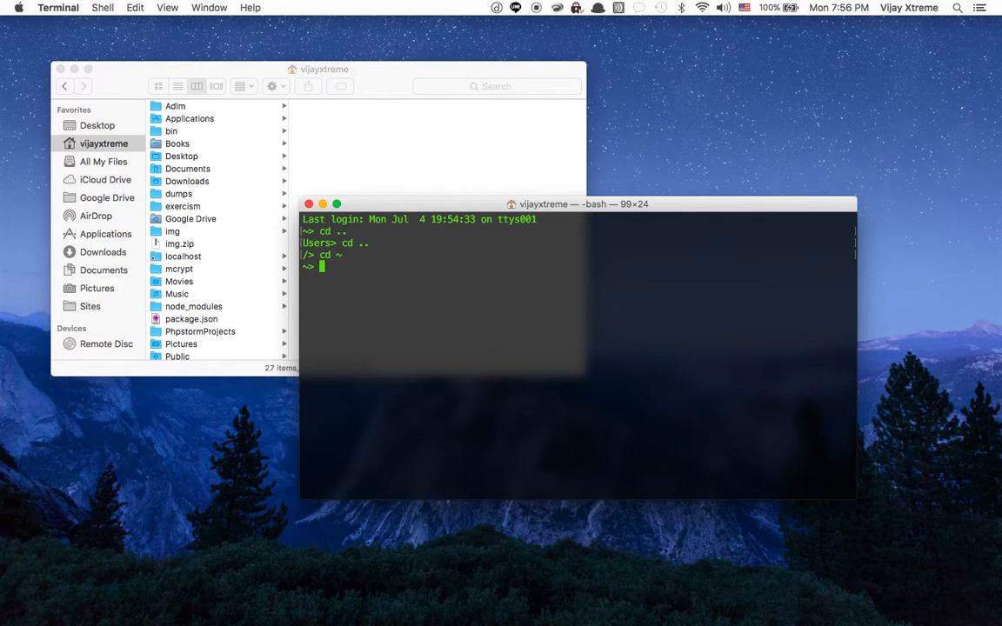
{"action": "type", "text": "ls"}
{"action": "key", "text": "Return"}
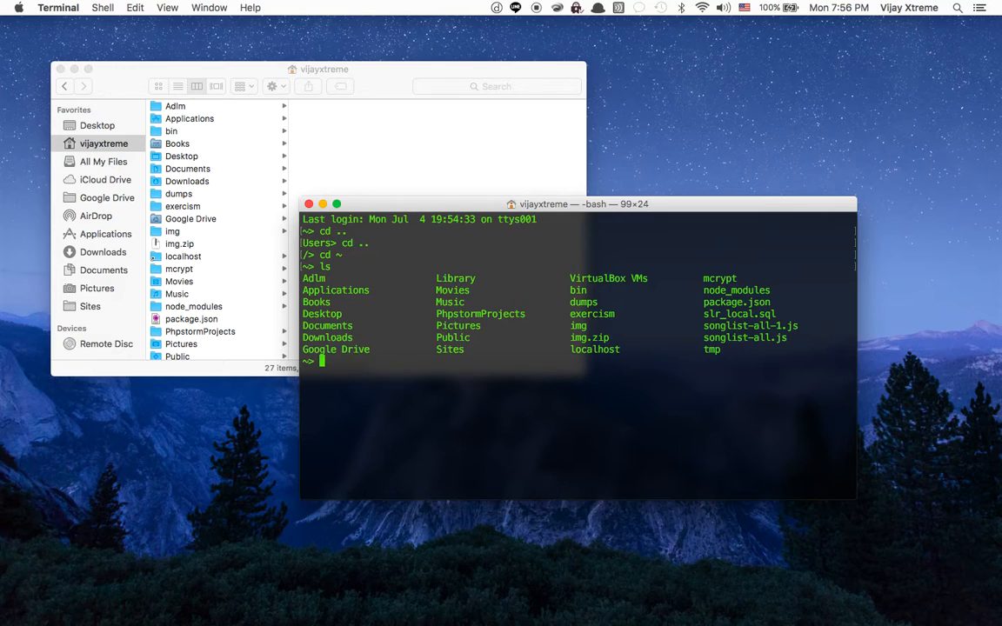
{"action": "type", "text": "cd "}
{"action": "type", "text": "Desktop"}
{"action": "key", "text": "Return"}
{"action": "type", "text": "touc"}
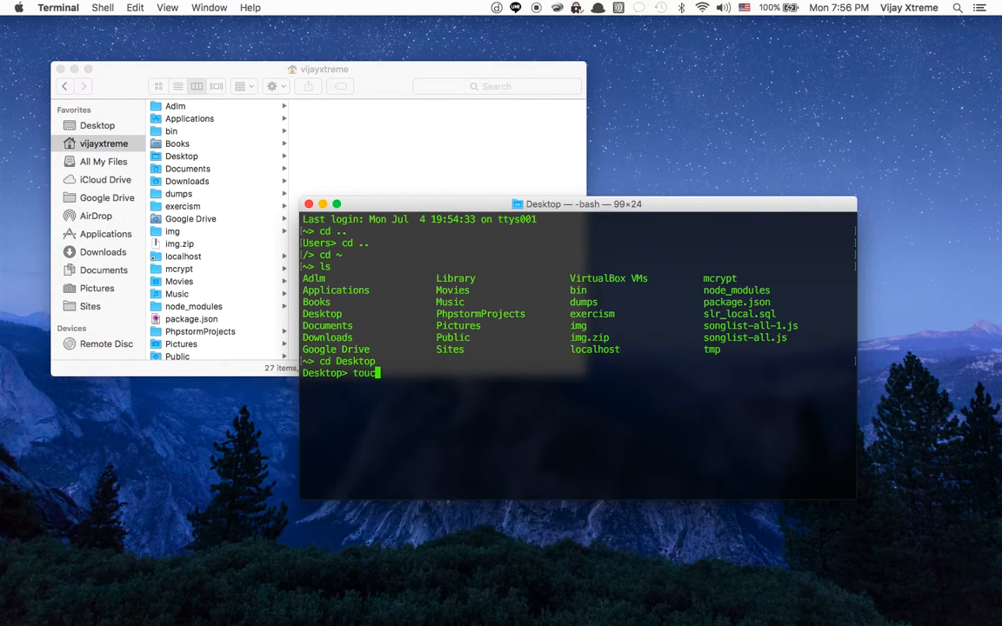
{"action": "type", "text": "h index.htm"}
{"action": "type", "text": "l"}
{"action": "key", "text": "Return"}
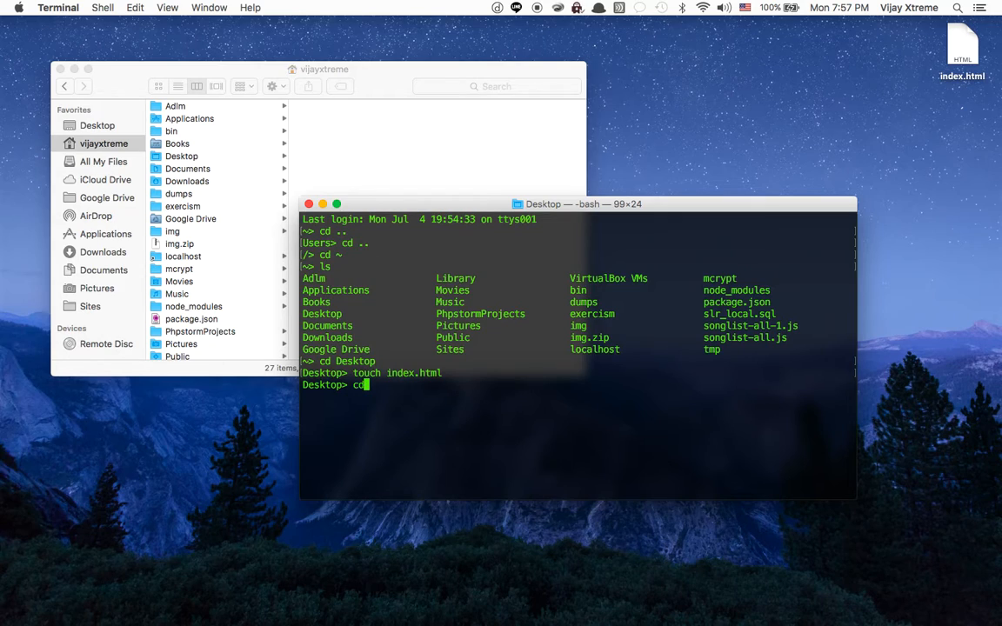
{"action": "type", "text": "cd "}
{"action": "type", "text": "~"}
{"action": "key", "text": "Return"}
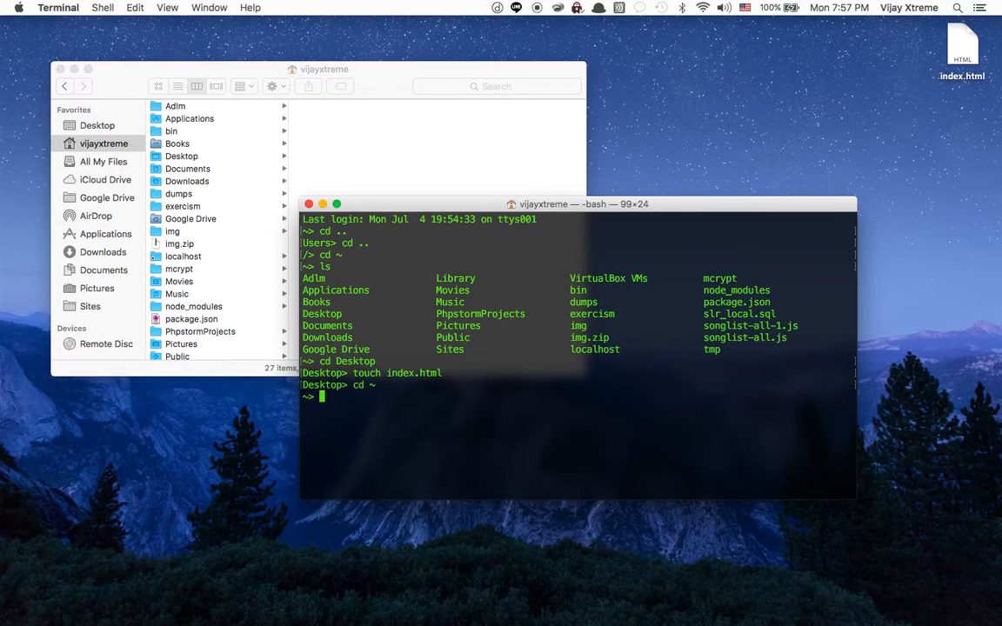
{"action": "type", "text": "nano .ba"}
{"action": "type", "text": "sh_prf"}
- Add alias open='open -a "Finder.app" .' to .bash_profile in nano and save it
{"action": "key", "text": "BackSpace"}
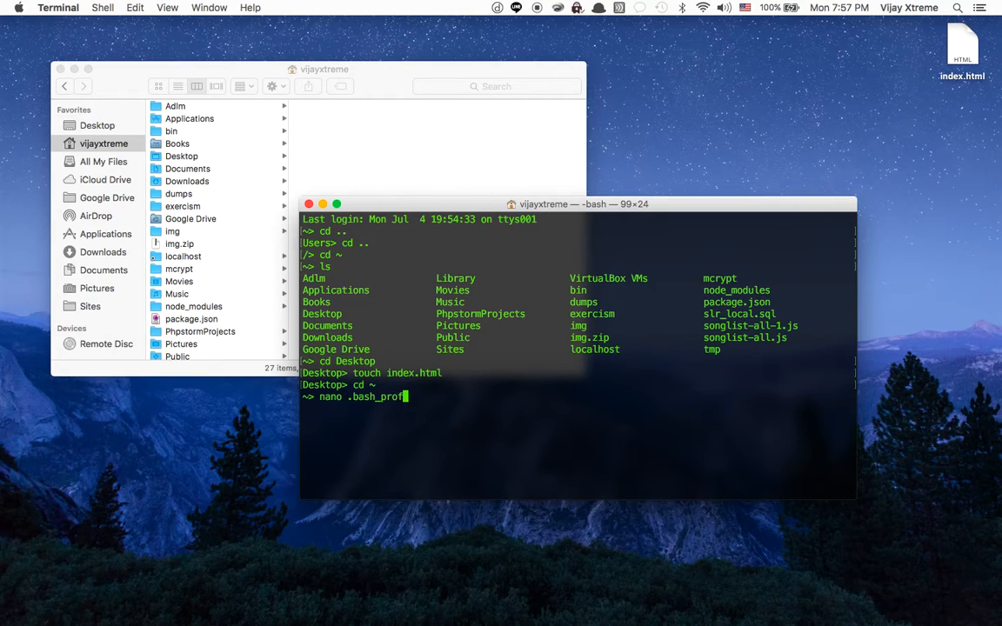
{"action": "type", "text": "ofile"}
{"action": "key", "text": "Return"}
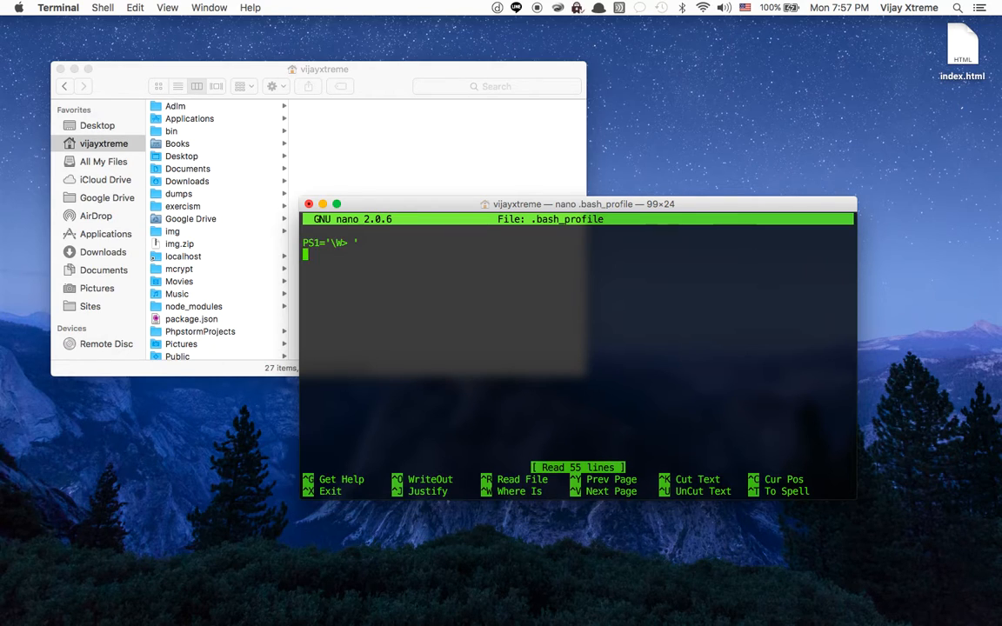
{"action": "type", "text": "alias"}
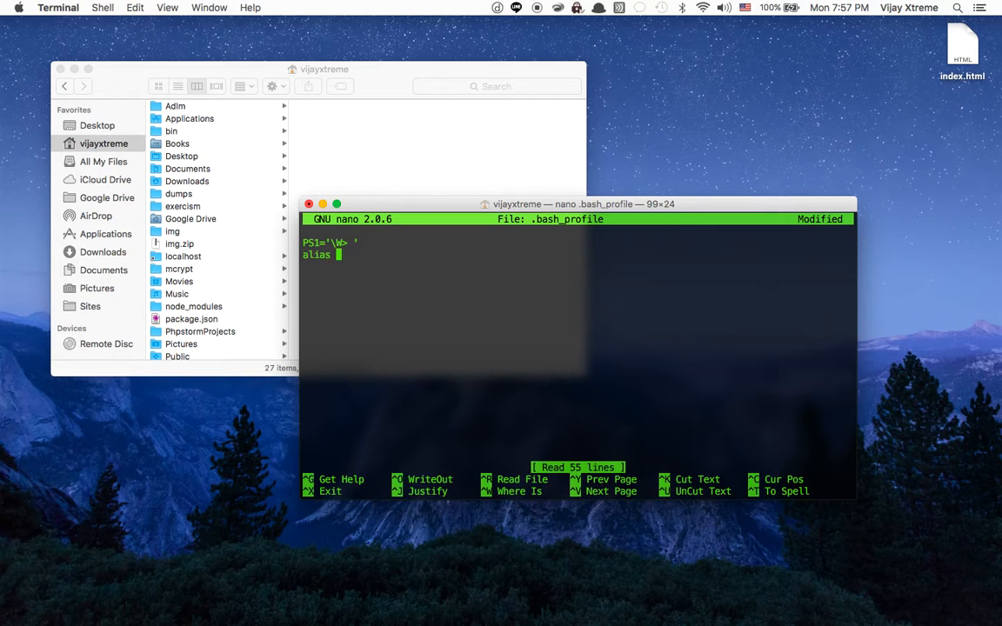
{"action": "type", "text": "ope"}
{"action": "type", "text": "n="}
{"action": "type", "text": "'"}
{"action": "type", "text": "open "}
{"action": "type", "text": "-a"}
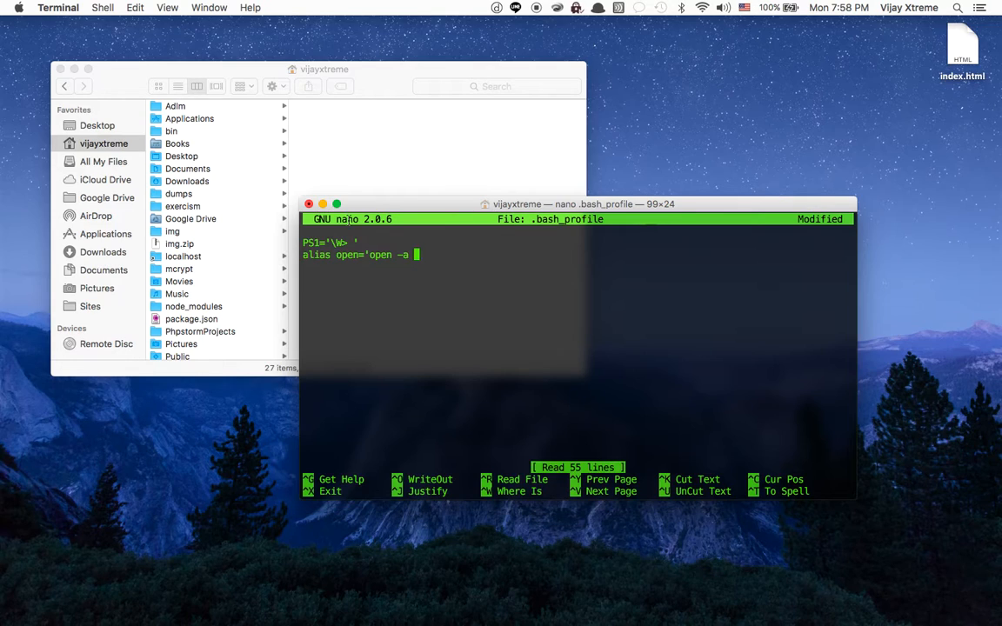
{"action": "type", "text": " \"Find"}
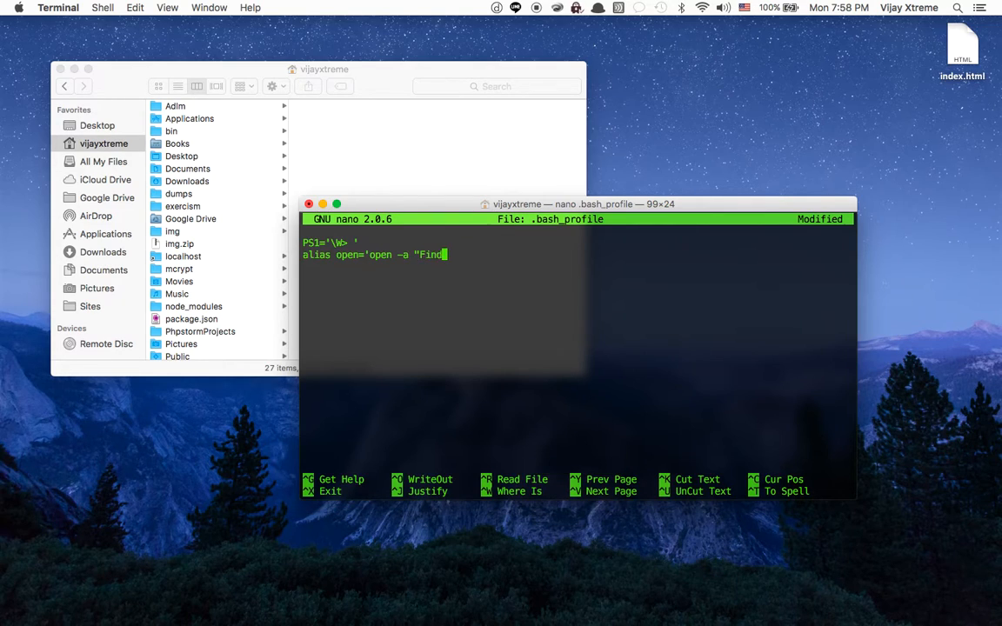
{"action": "type", "text": "er.app"}
{"action": "type", "text": "\" ."}
{"action": "type", "text": "'"}
{"action": "key", "text": "ctrl+x"}
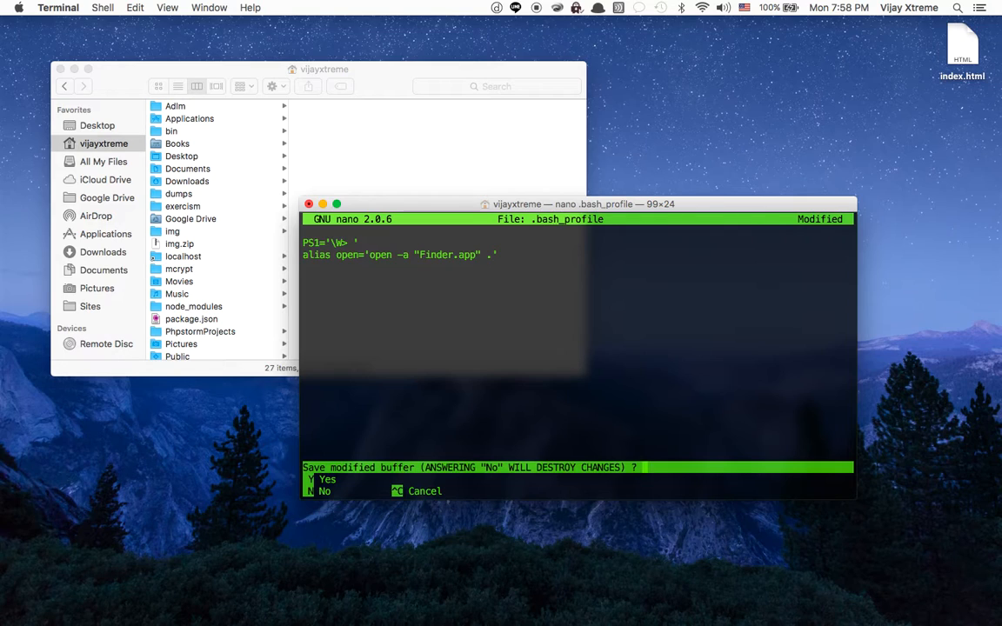
{"action": "key", "text": "y"}
- Finish the save, run source .bash_profile, and confirm a nonsense command reports command not found
{"action": "key", "text": "Return"}
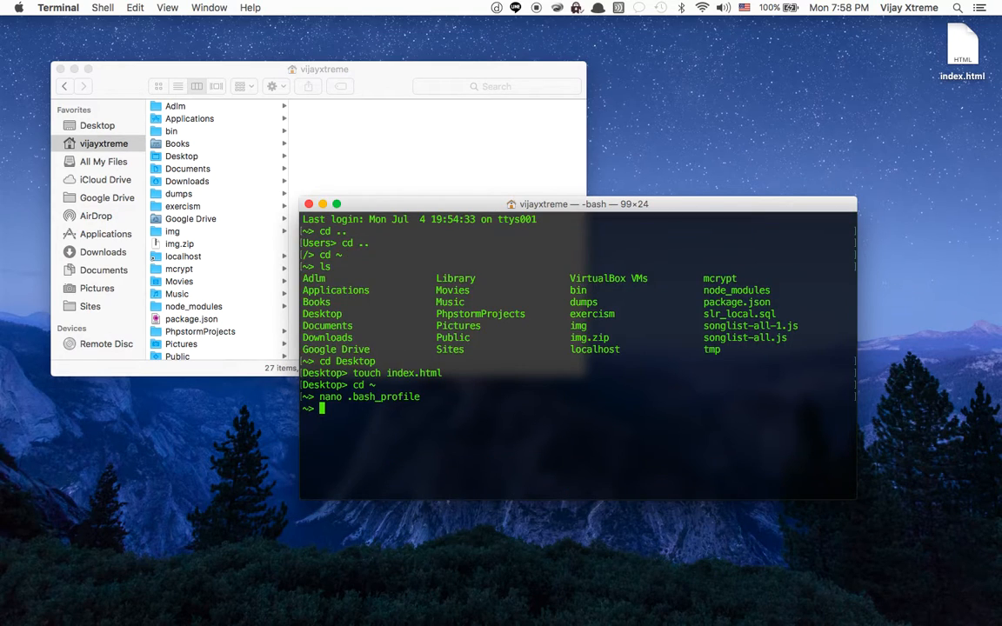
{"action": "type", "text": "source "}
{"action": "type", "text": ".bash_prof"}
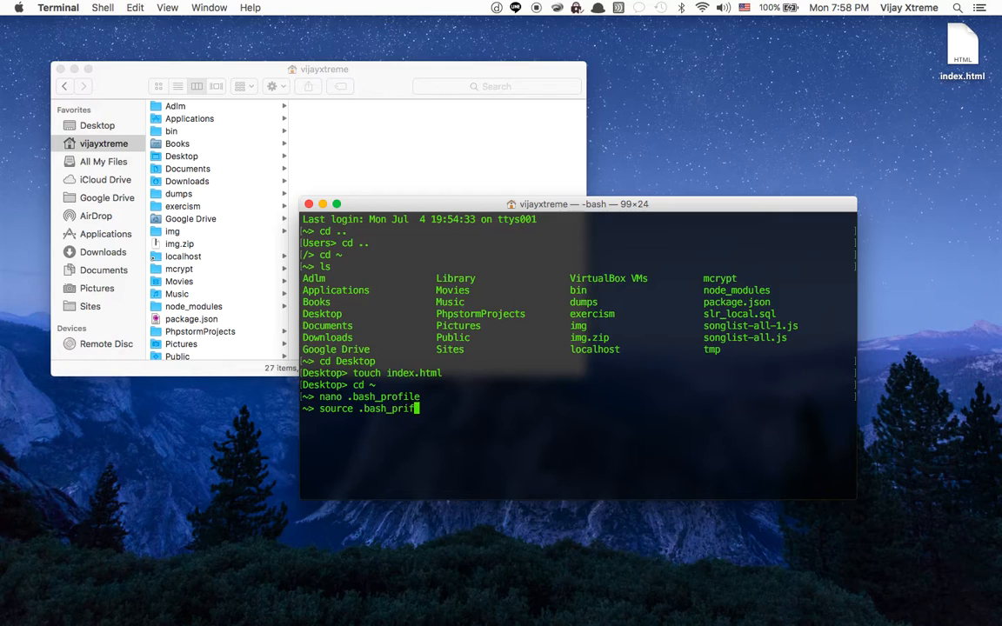
{"action": "type", "text": "ile"}
{"action": "key", "text": "Return"}
{"action": "type", "text": "adskjasdkjasd"}
{"action": "key", "text": "Return"}
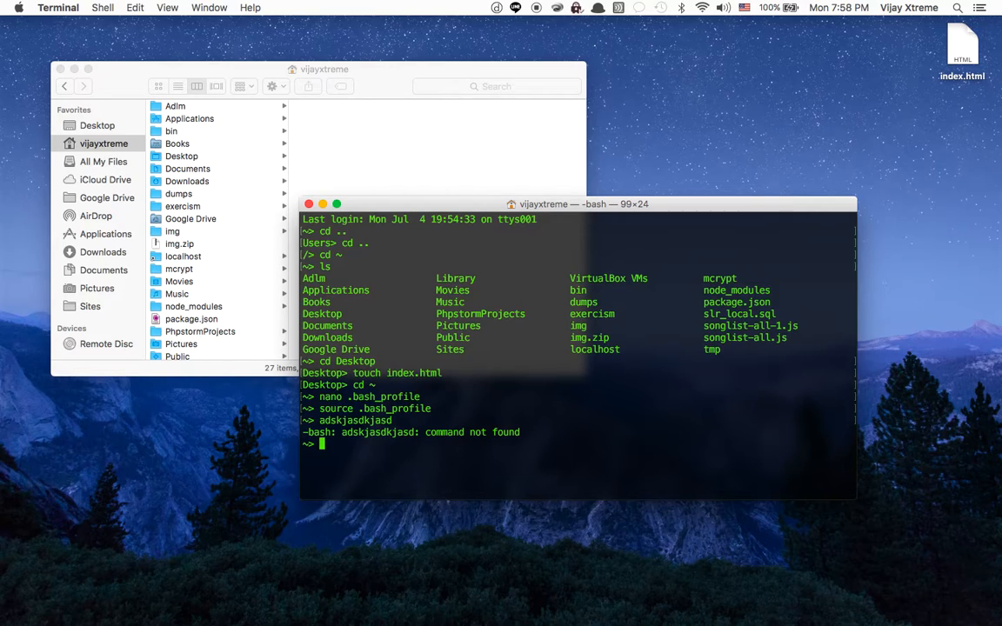
{"action": "type", "text": "cd "}
{"action": "type", "text": "Desktop"}
- Run the open alias from Desktop, view index.html in the Finder window, then close it and return to the shell
{"action": "key", "text": "Return"}
{"action": "type", "text": "open"}
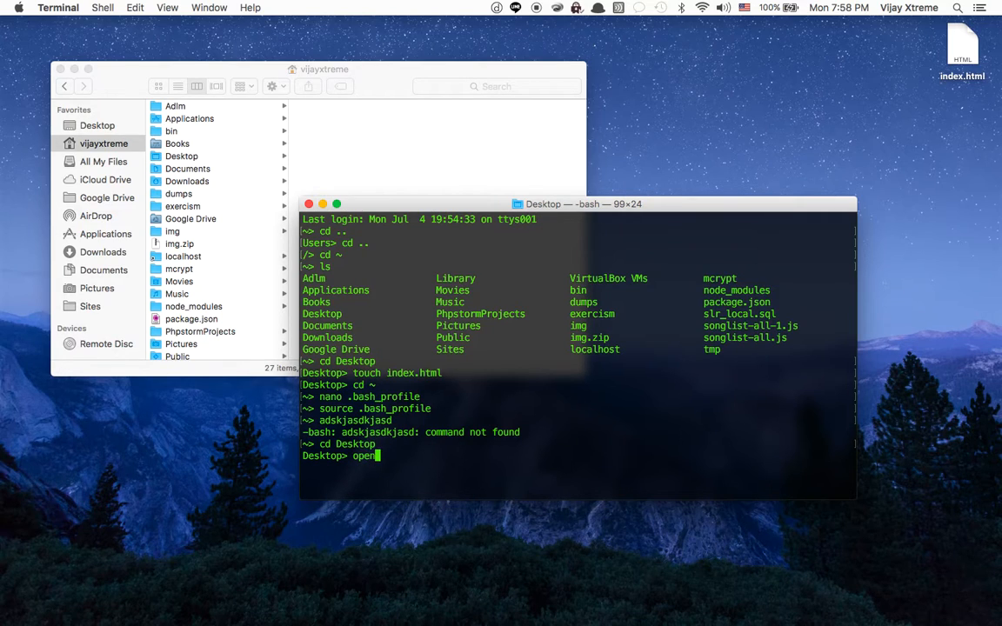
{"action": "type", "text": " ."}
{"action": "key", "text": "Return"}
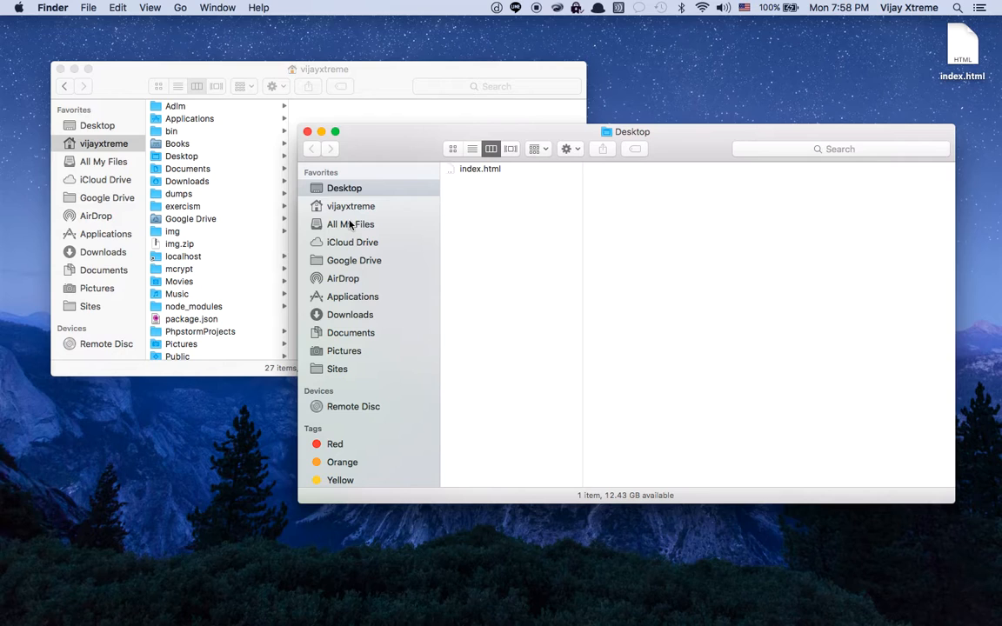
{"action": "left_click_drag", "start_coordinate": [367, 139], "coordinate": [292, 246]}
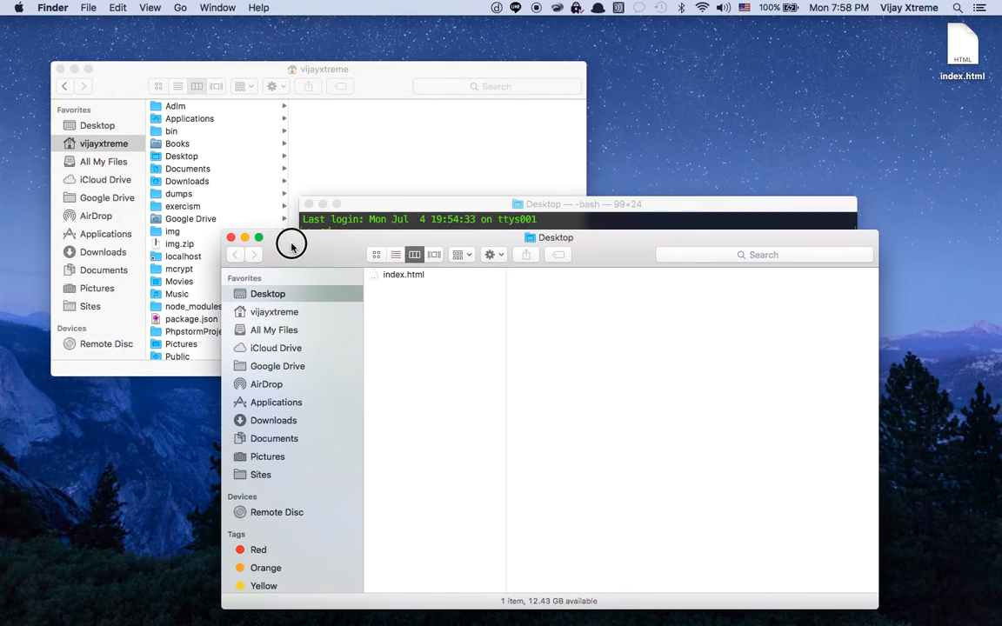
{"action": "left_click", "coordinate": [365, 470]}
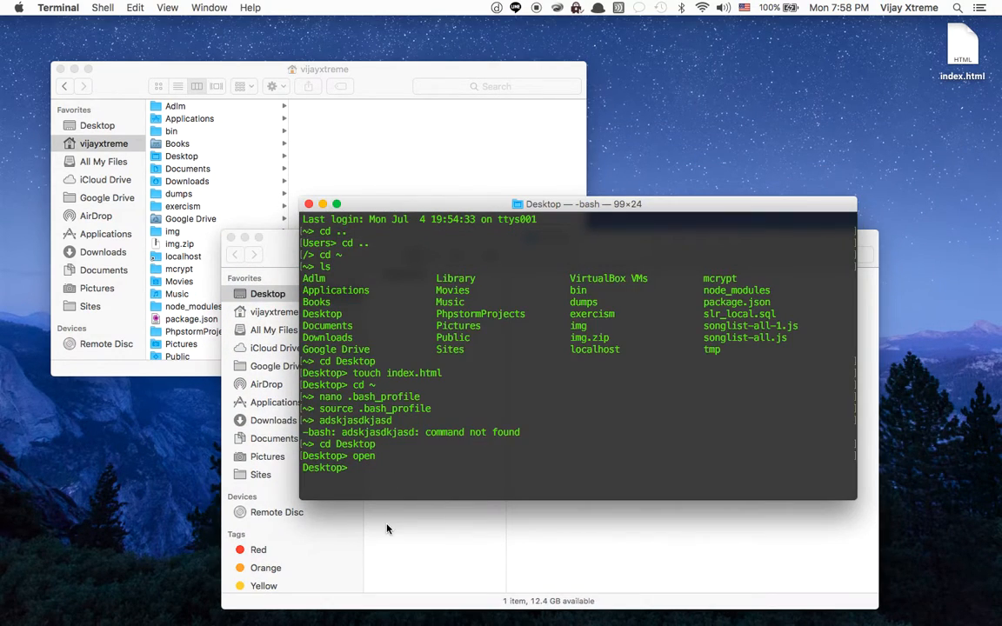
{"action": "left_click", "coordinate": [388, 485]}
{"action": "left_click", "coordinate": [402, 273]}
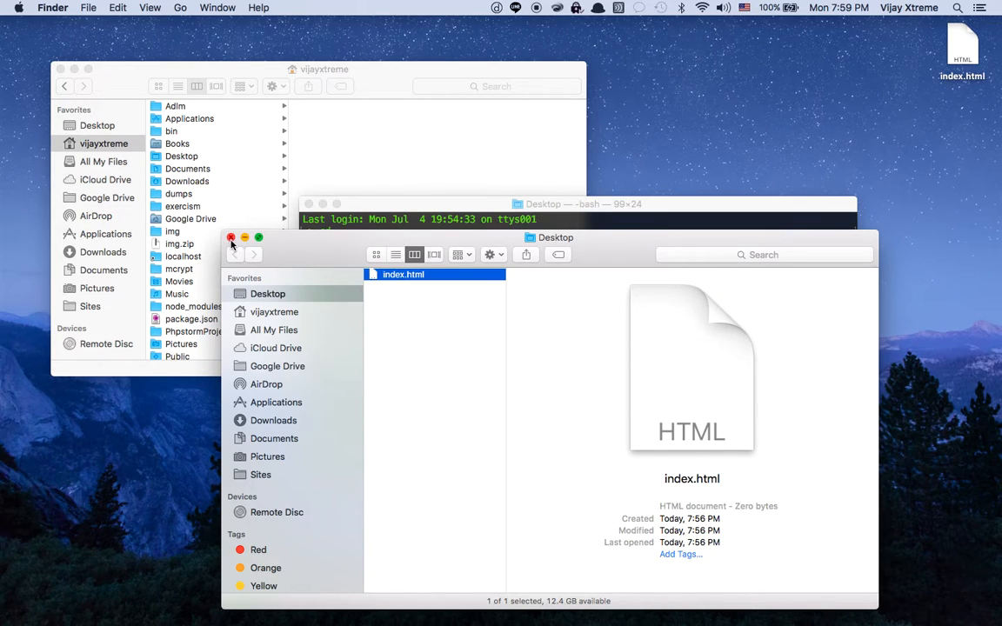
{"action": "left_click", "coordinate": [232, 237]}
{"action": "left_click", "coordinate": [432, 426]}
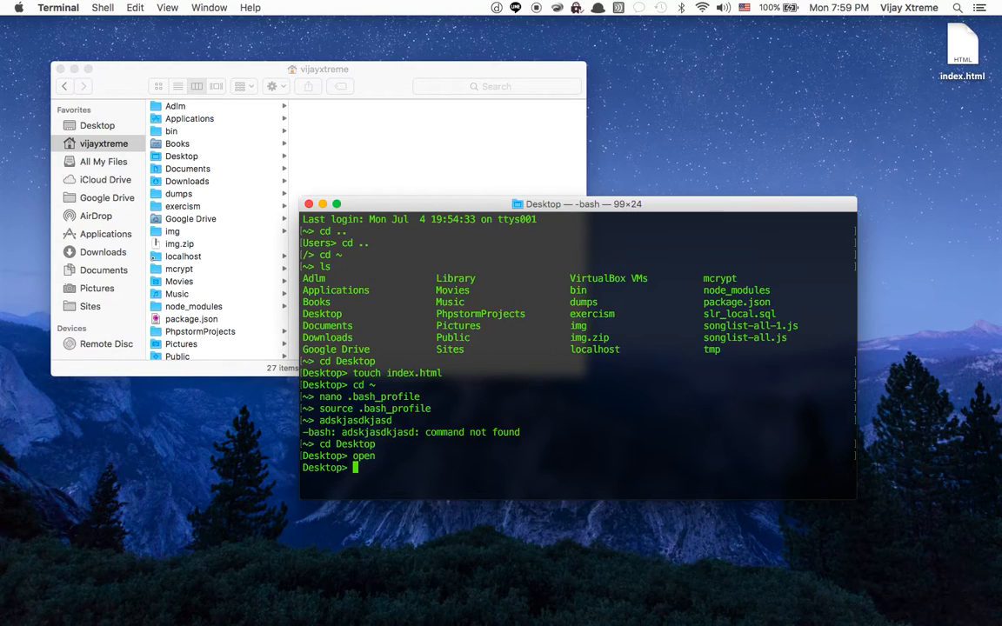
{"action": "type", "text": "nano ."}
{"action": "type", "text": "bash_profi"}
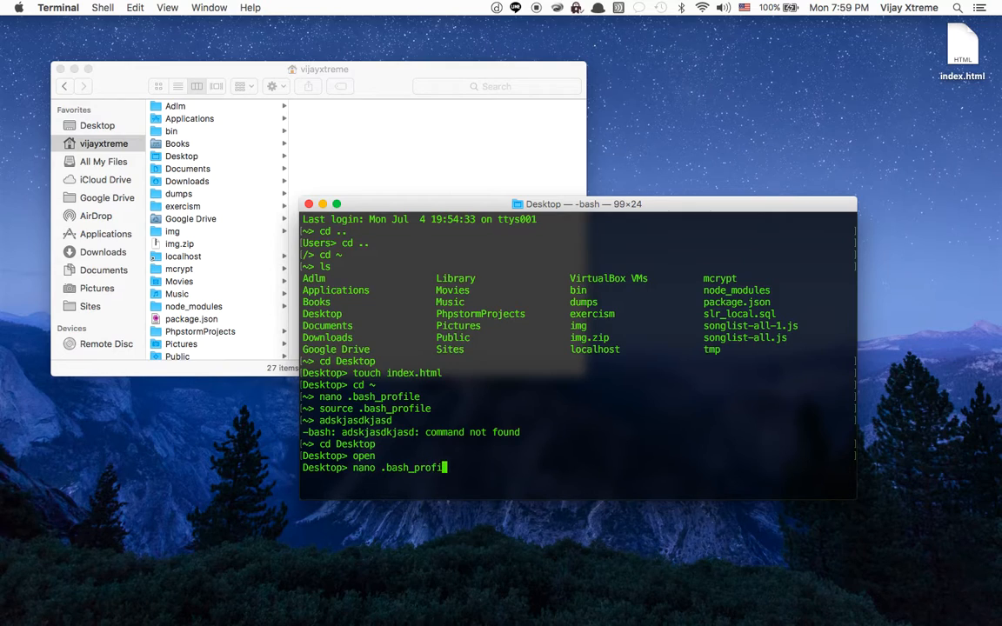
{"action": "type", "text": "le"}
- Exit the empty Desktop .bash_profile unsaved, cd .. home, and run ls -l
{"action": "key", "text": "Return"}
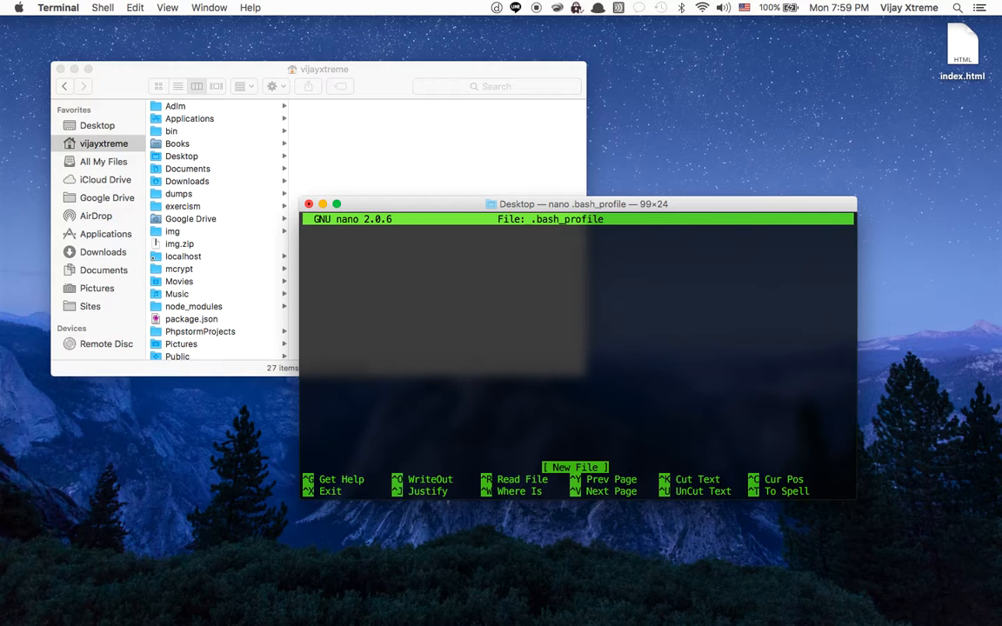
{"action": "key", "text": "ctrl+x"}
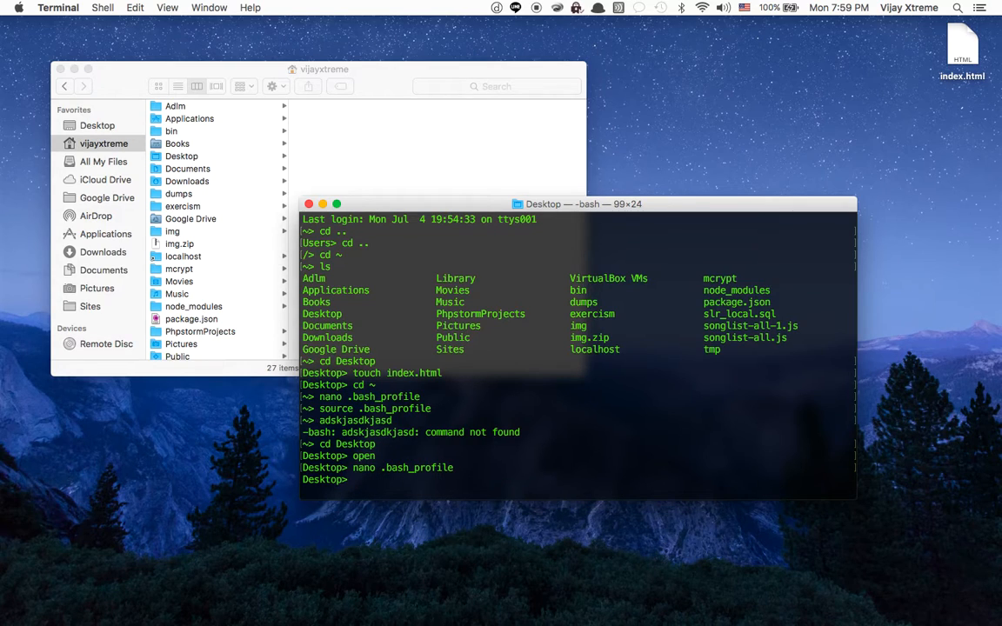
{"action": "type", "text": "cd .."}
{"action": "key", "text": "Return"}
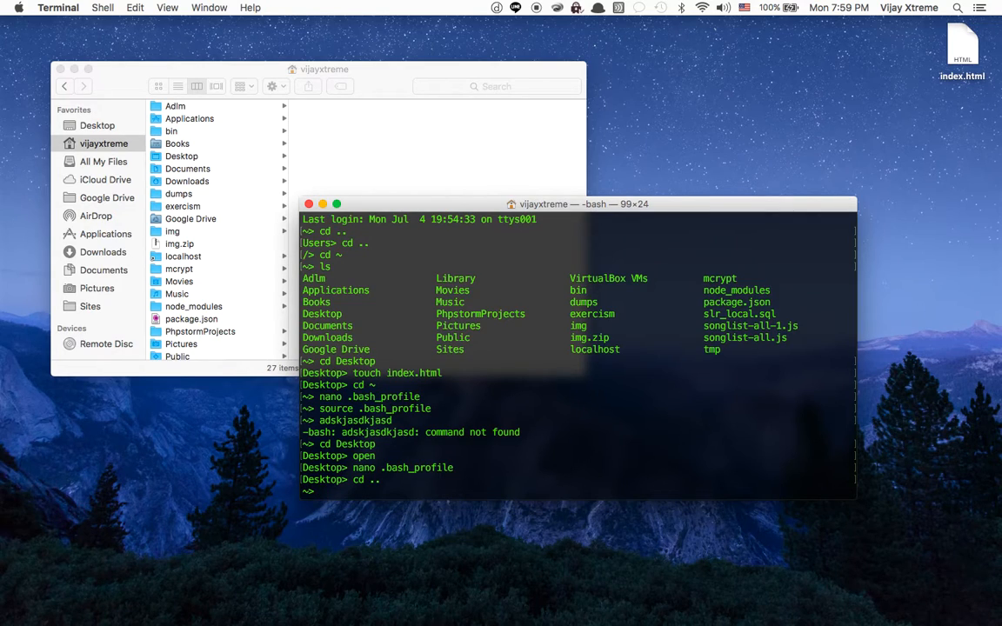
{"action": "type", "text": "ls"}
{"action": "type", "text": " -l"}
{"action": "key", "text": "Return"}
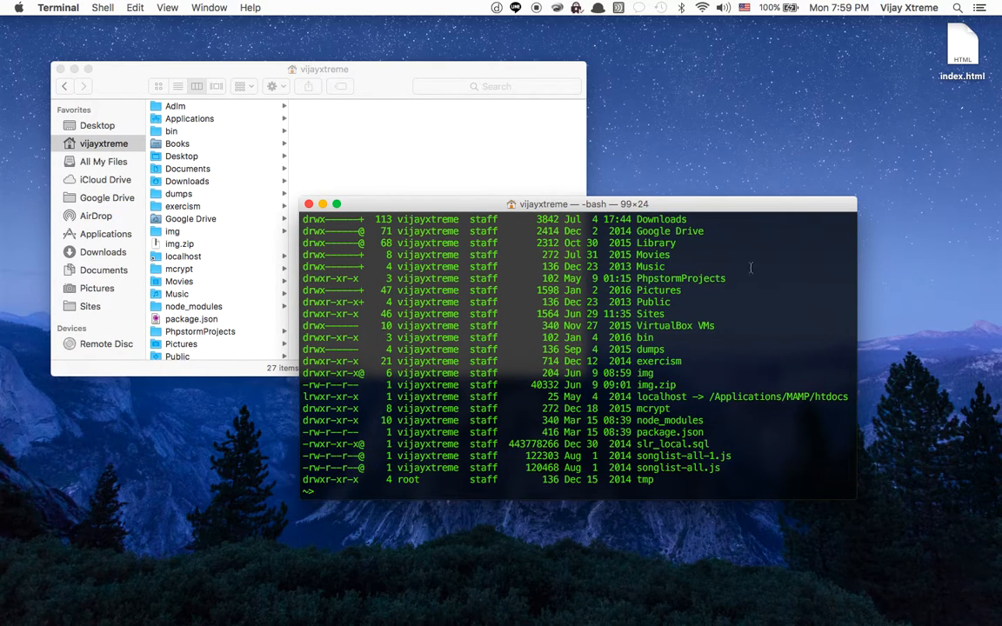
{"action": "scroll", "coordinate": [787, 265], "scroll_direction": "up", "scroll_amount": 5}
{"action": "scroll", "coordinate": [788, 265], "scroll_direction": "up", "scroll_amount": 5}
{"action": "scroll", "coordinate": [788, 265], "scroll_direction": "up", "scroll_amount": 5}
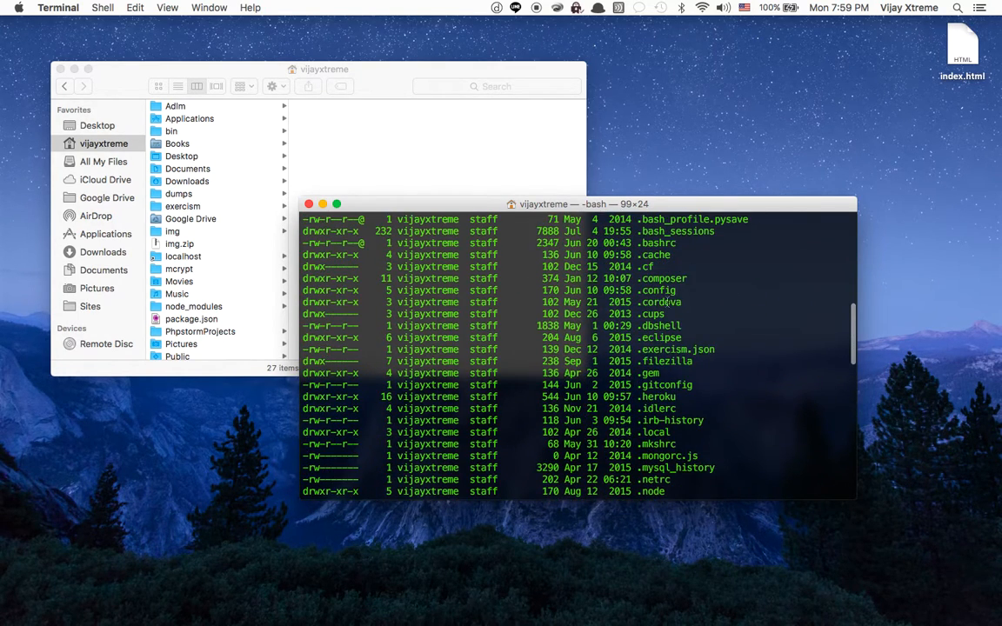
{"action": "scroll", "coordinate": [666, 302], "scroll_direction": "up", "scroll_amount": 4}
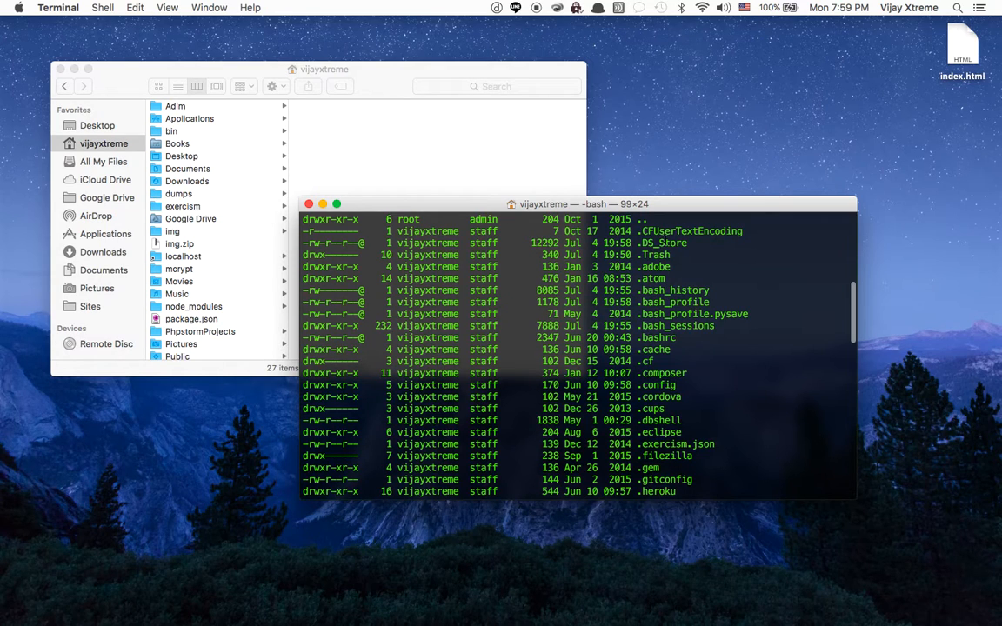
{"action": "scroll", "coordinate": [666, 302], "scroll_direction": "down", "scroll_amount": 5}
{"action": "scroll", "coordinate": [666, 301], "scroll_direction": "down", "scroll_amount": 5}
{"action": "scroll", "coordinate": [666, 302], "scroll_direction": "down", "scroll_amount": 5}
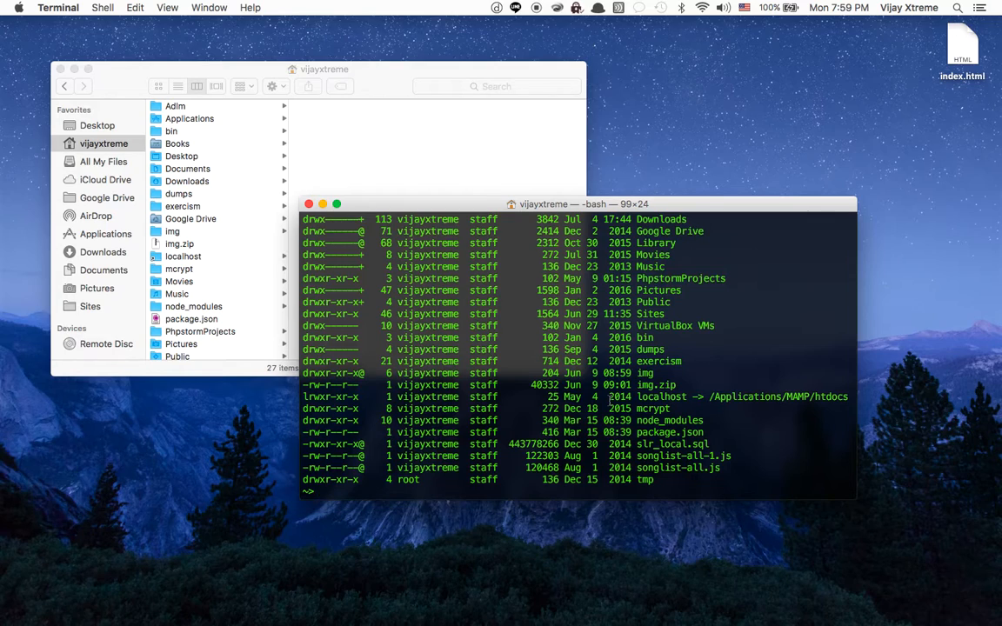
{"action": "type", "text": "nano .bash"}
{"action": "type", "text": "_profile"}
{"action": "key", "text": "Return"}
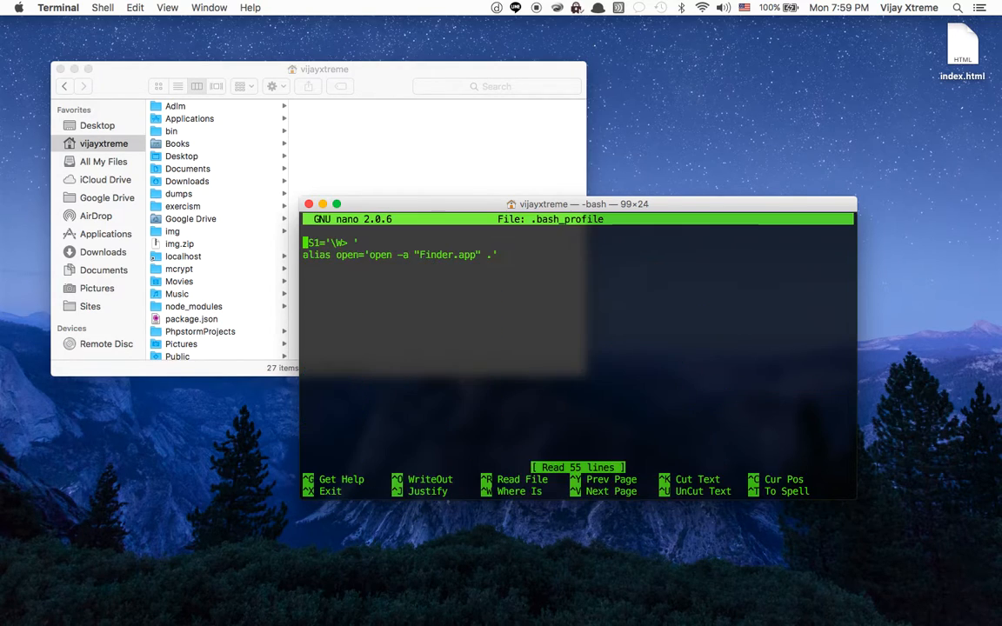
{"action": "key", "text": "Down"}
{"action": "key", "text": "Down"}
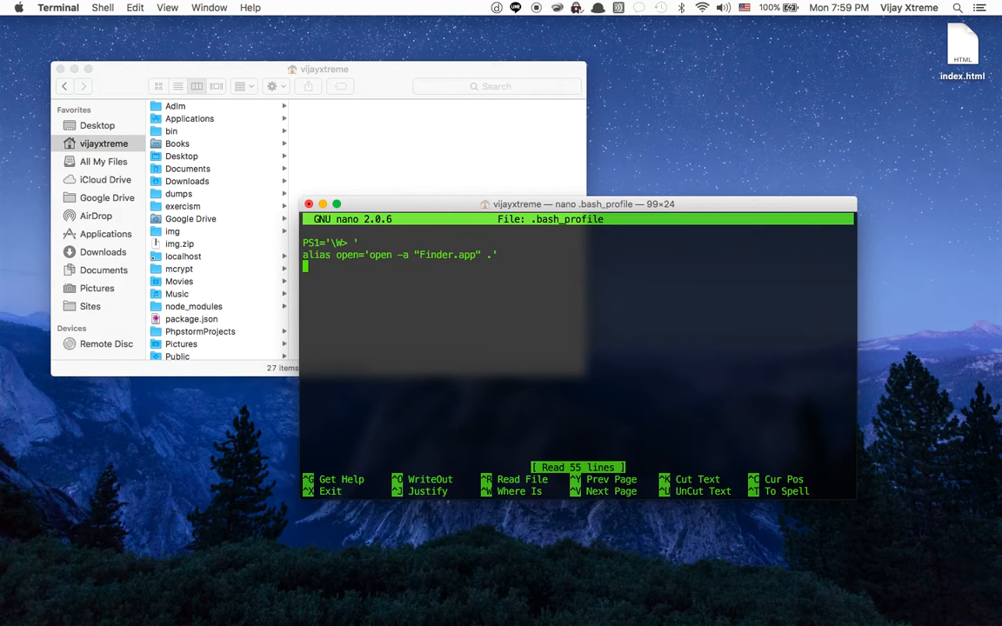
{"action": "key", "text": "Down"}
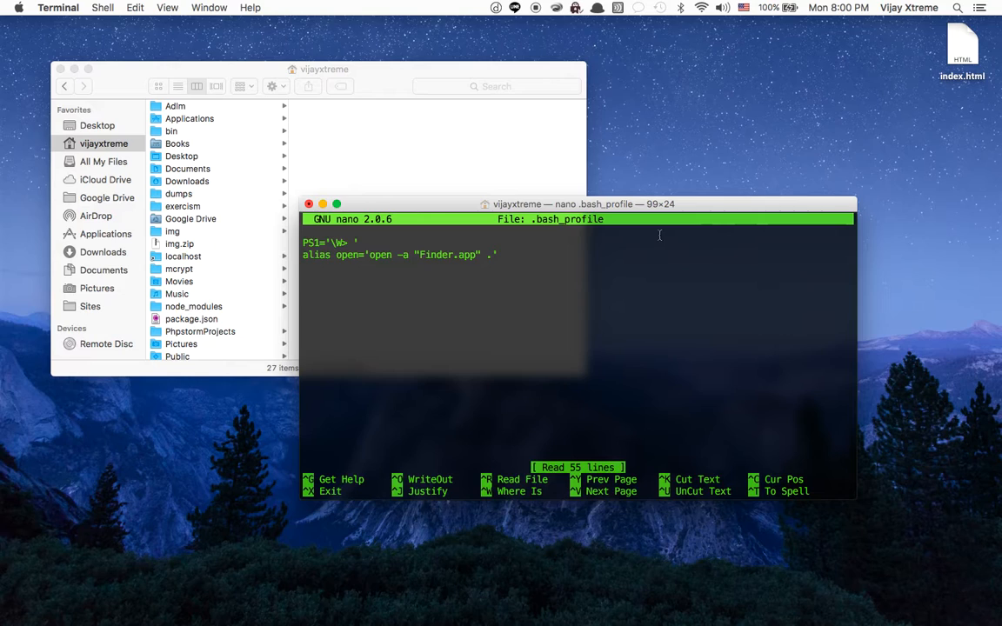
{"action": "left_click", "coordinate": [968, 60]}
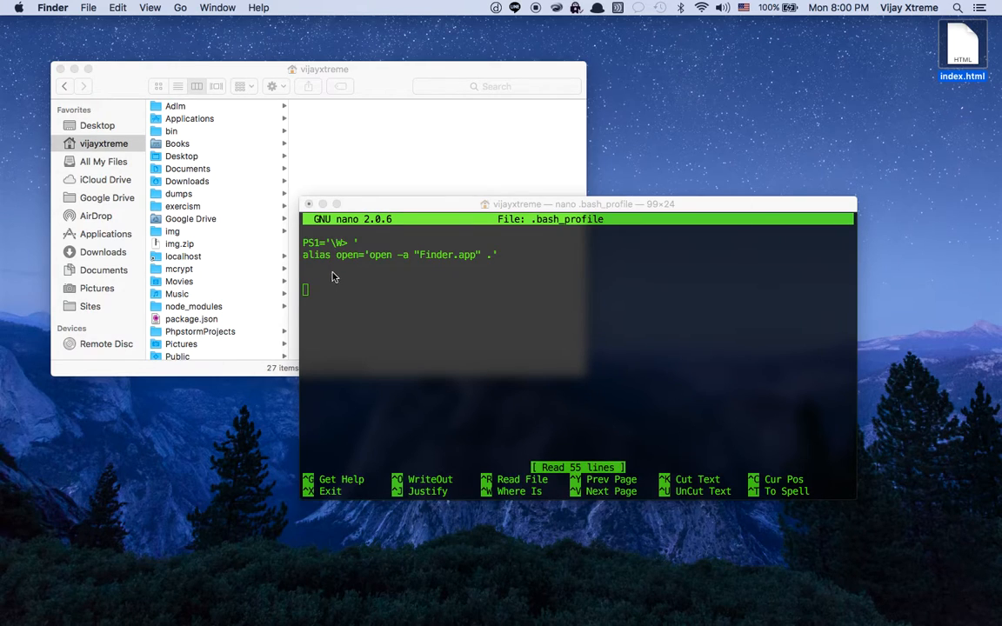
{"action": "left_click", "coordinate": [375, 281]}
{"action": "key", "text": "ctrl+x"}
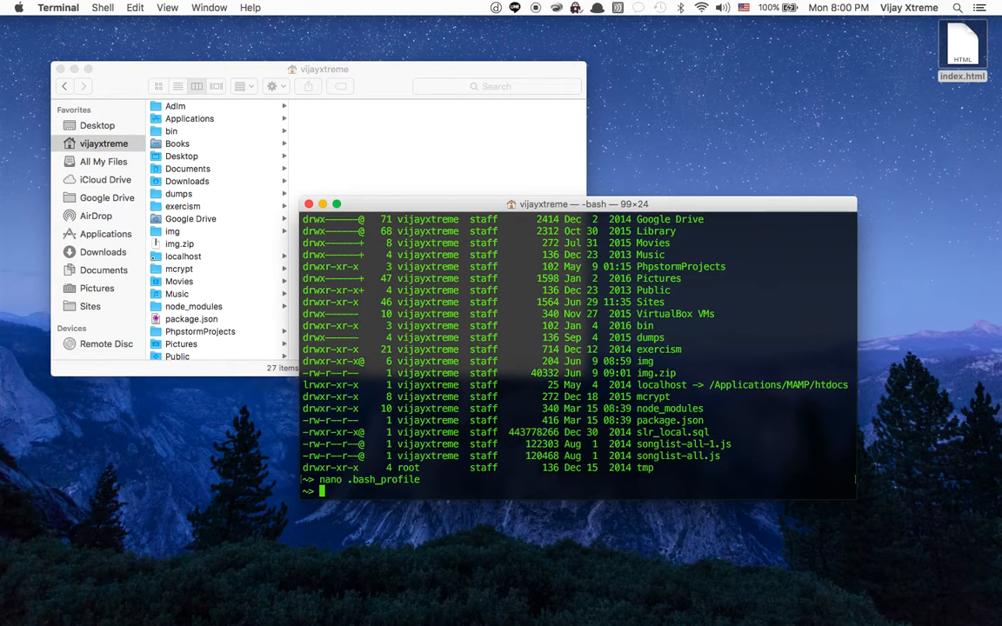